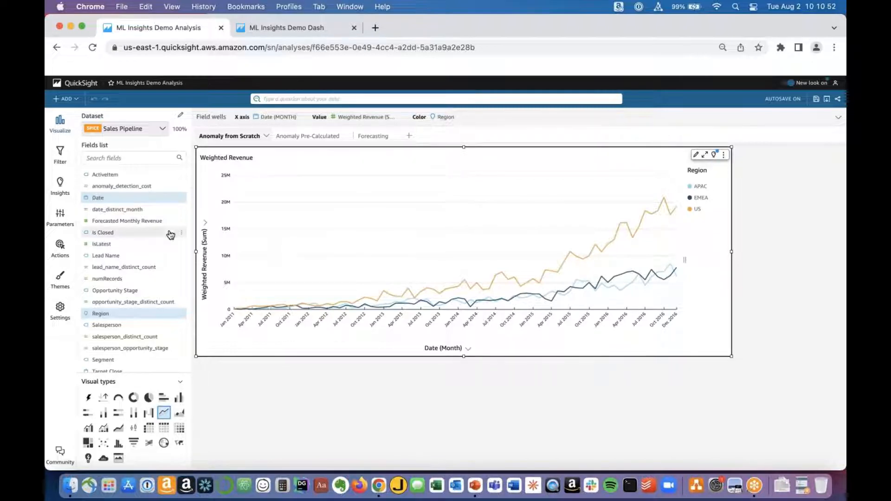
Add the suggested ML-powered anomaly insight for Weighted Revenue to the sheet and expand its field wells.
left_click(60, 185)
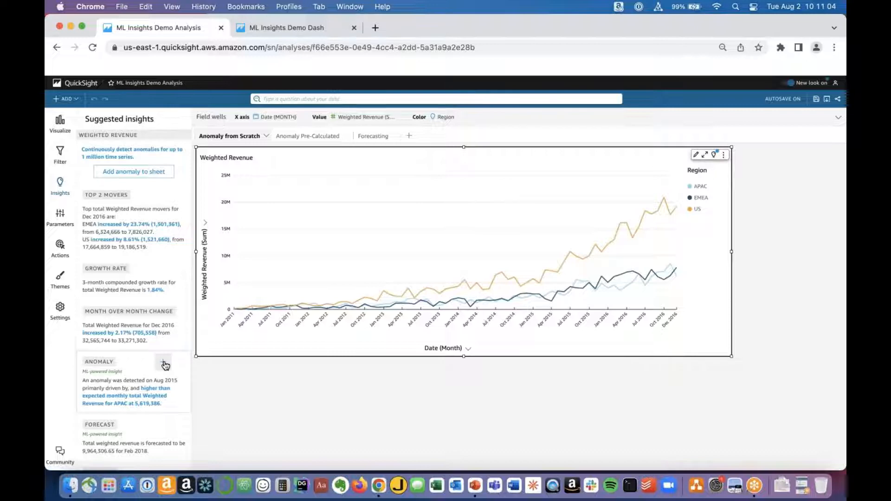
left_click(164, 365)
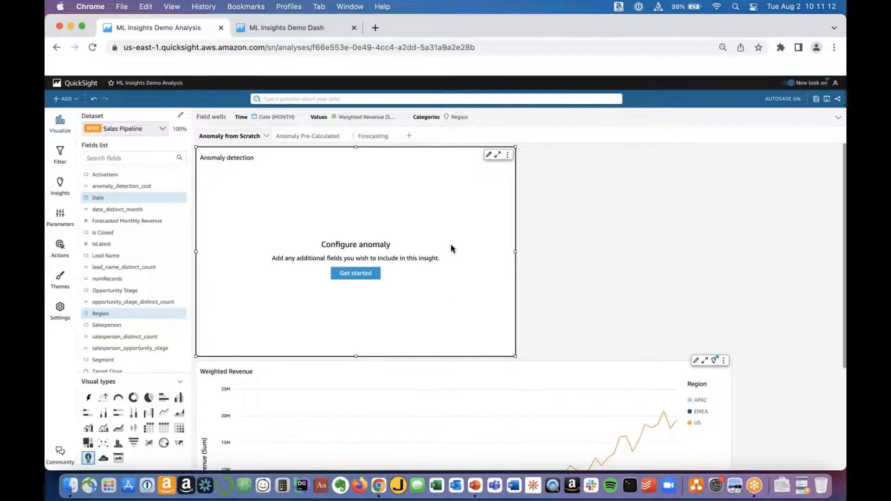
left_click(394, 119)
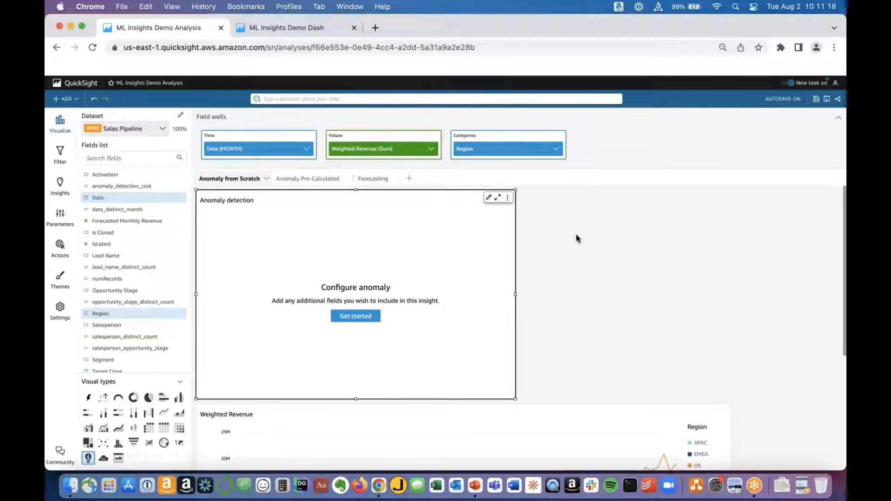
Examine the anomaly insight offered on the Weighted Revenue line chart and the fields used by the anomaly detection visual.
left_click(573, 252)
scroll(573, 251, "down", 2)
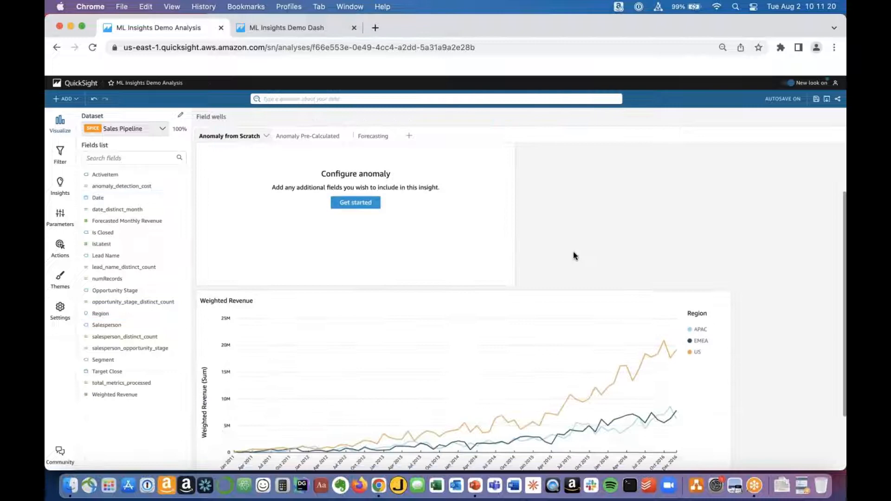
left_click(722, 410)
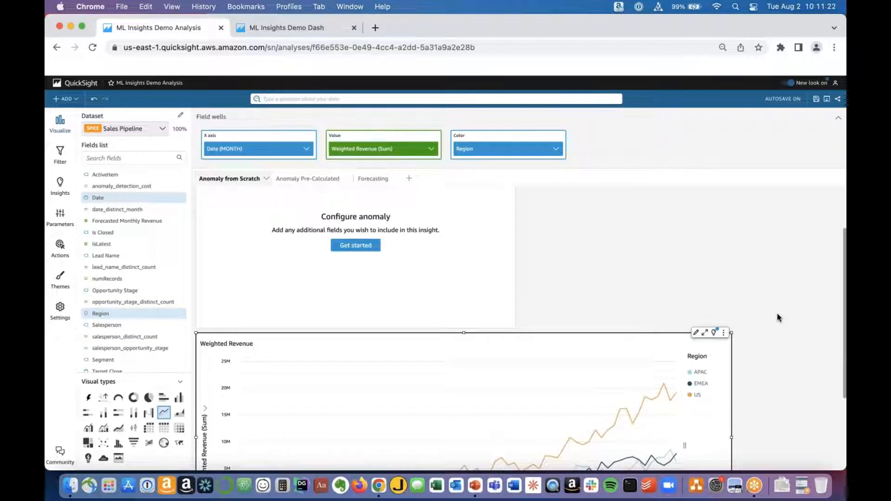
scroll(777, 317, "down", 2)
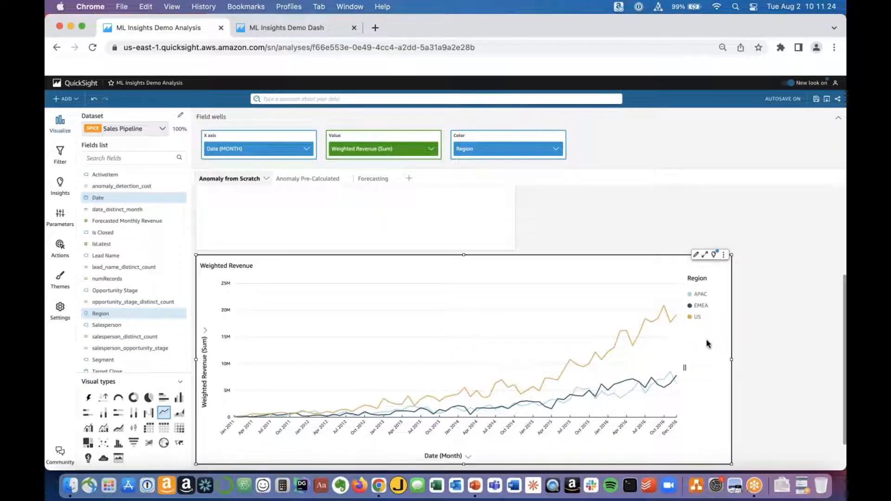
left_click(717, 256)
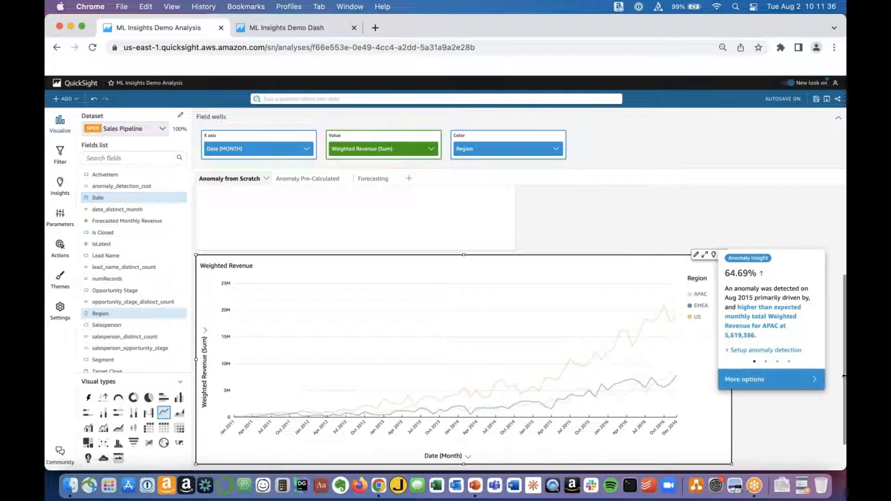
left_click(775, 351)
left_click(427, 182)
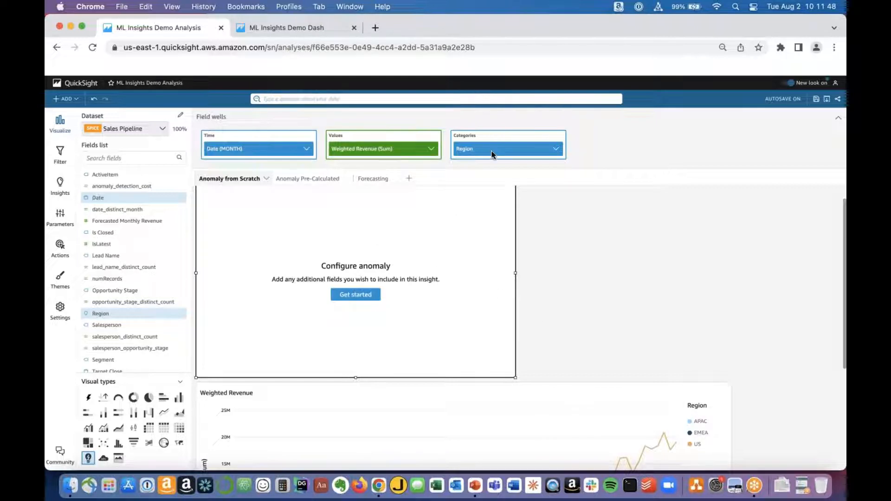
left_click(582, 230)
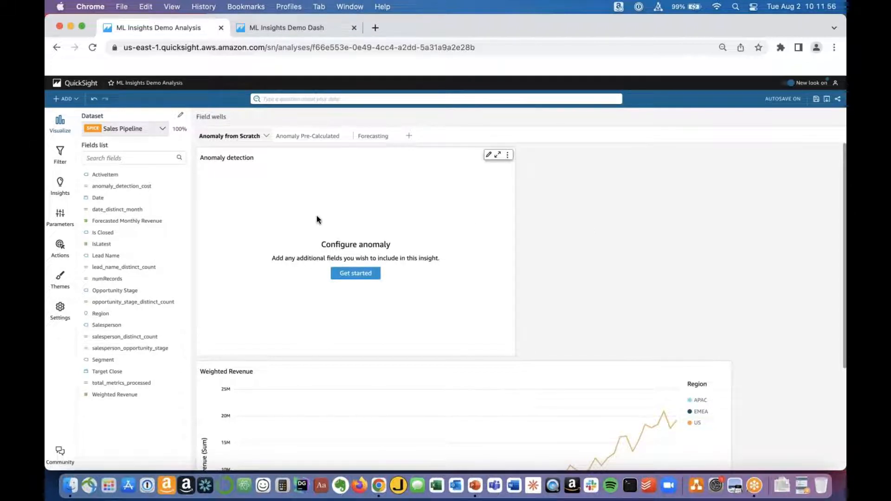
Add a new insight to the sheet with Anomaly detection as its computation type.
left_click(73, 101)
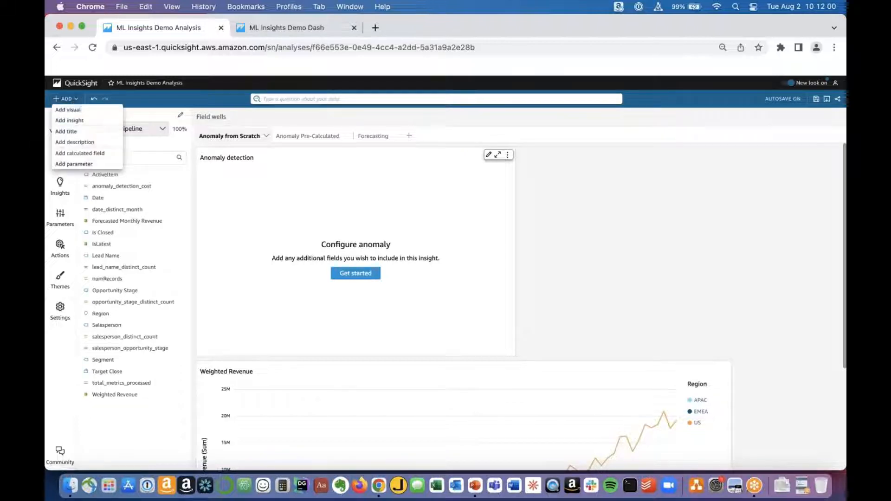
left_click(77, 122)
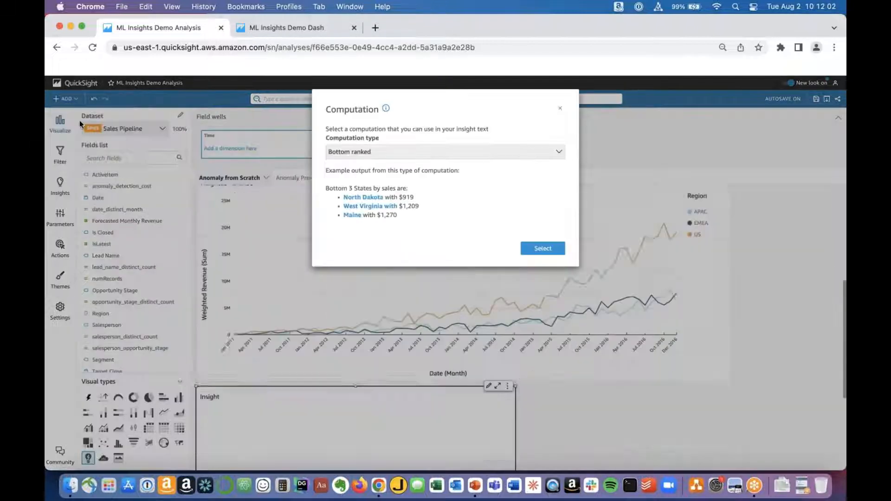
left_click(424, 153)
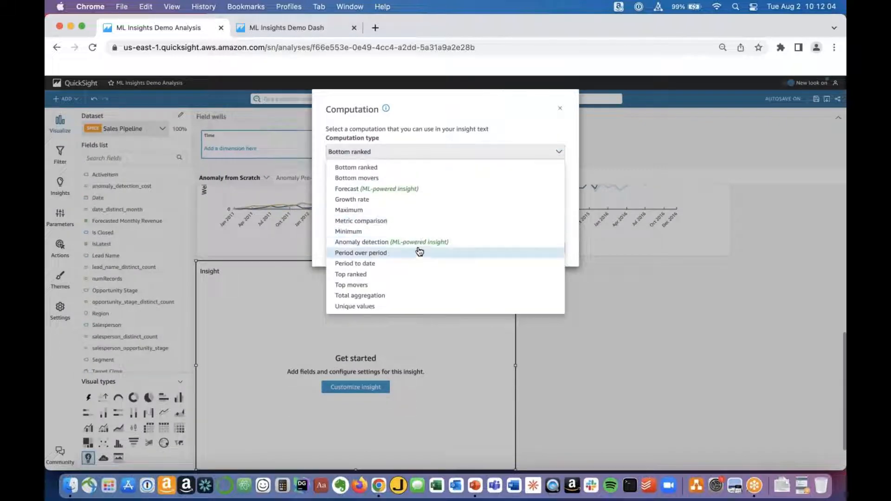
left_click(420, 242)
left_click(538, 276)
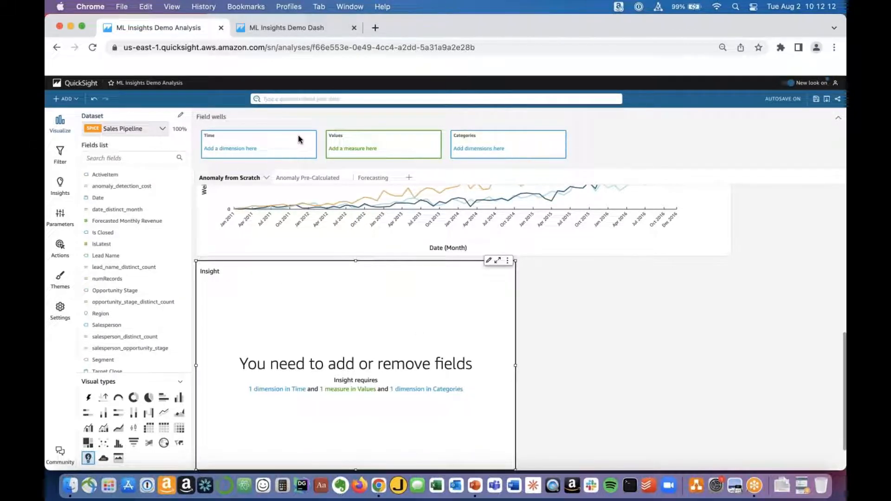
Assign Date as the new insight's time field, Region as its category and Weighted Revenue as its value.
scroll(464, 232, "down", 2)
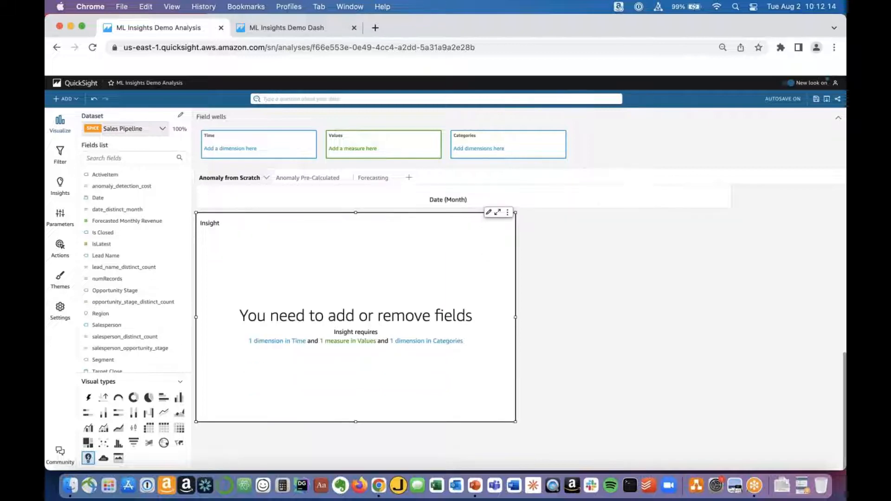
scroll(464, 232, "up", 3)
scroll(464, 267, "up", 2)
scroll(239, 314, "down", 2)
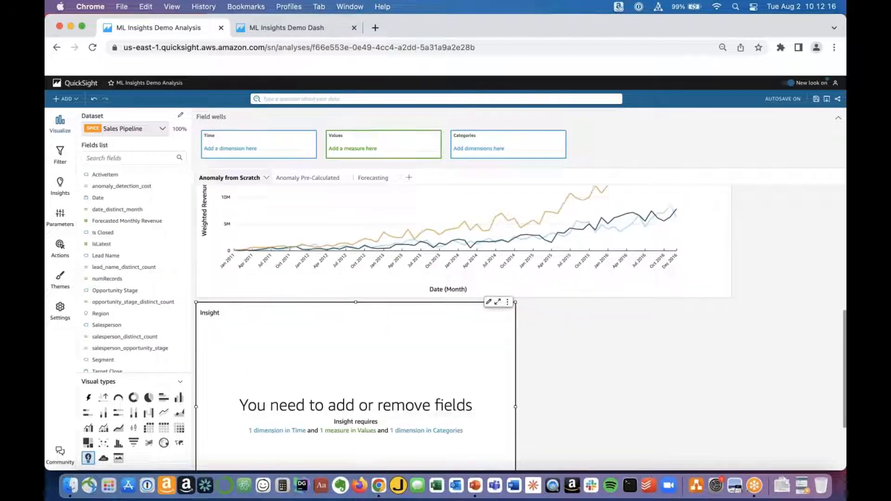
left_click(122, 200)
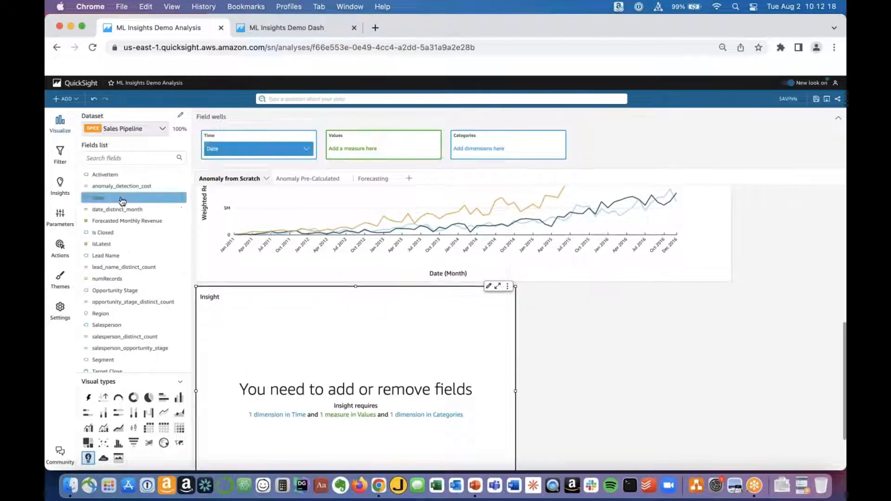
left_click(121, 314)
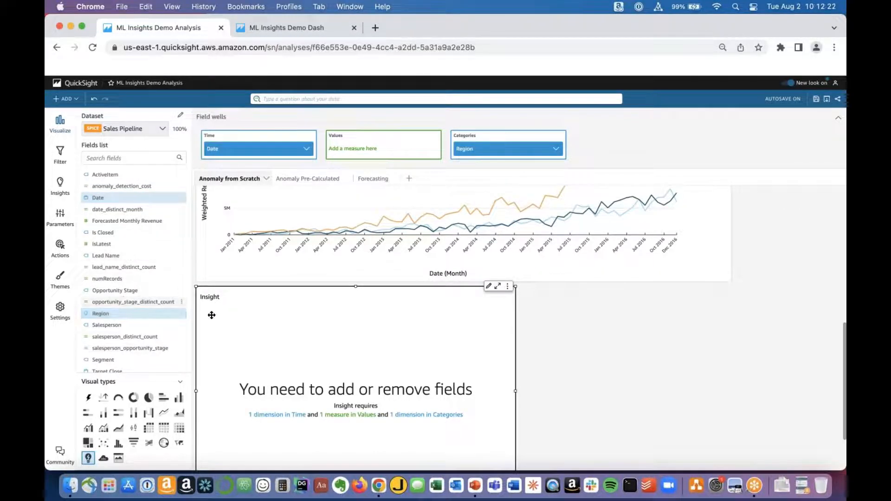
scroll(134, 325, "down", 1)
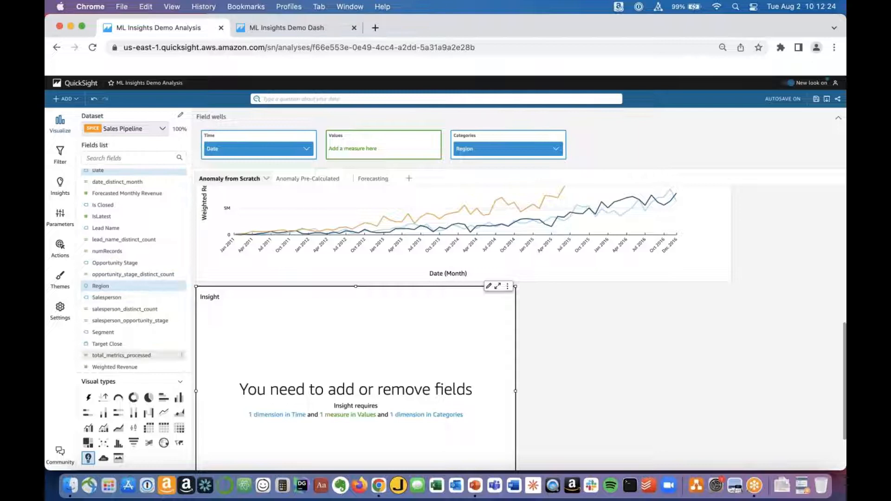
left_click(132, 367)
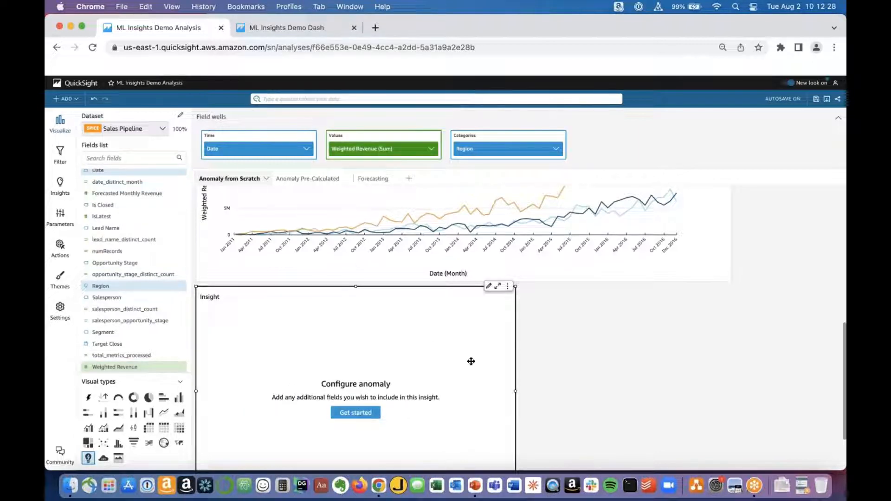
Open the new insight's anomaly detection setup and review which field combinations the Hierarchical option analyzes.
scroll(471, 361, "up", 6)
scroll(444, 263, "down", 6)
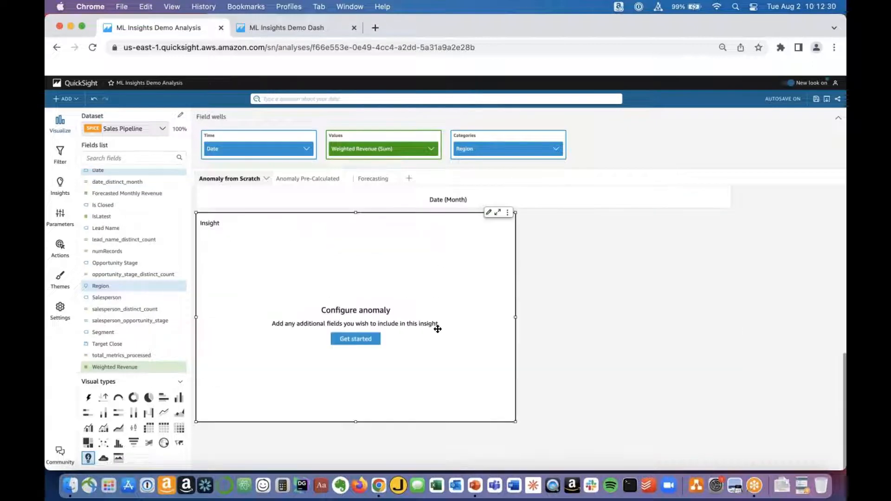
left_click(374, 342)
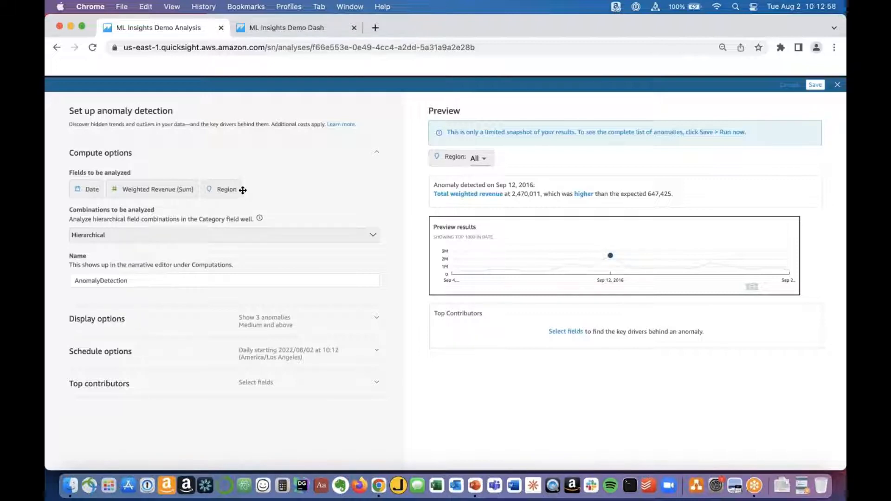
left_click(292, 238)
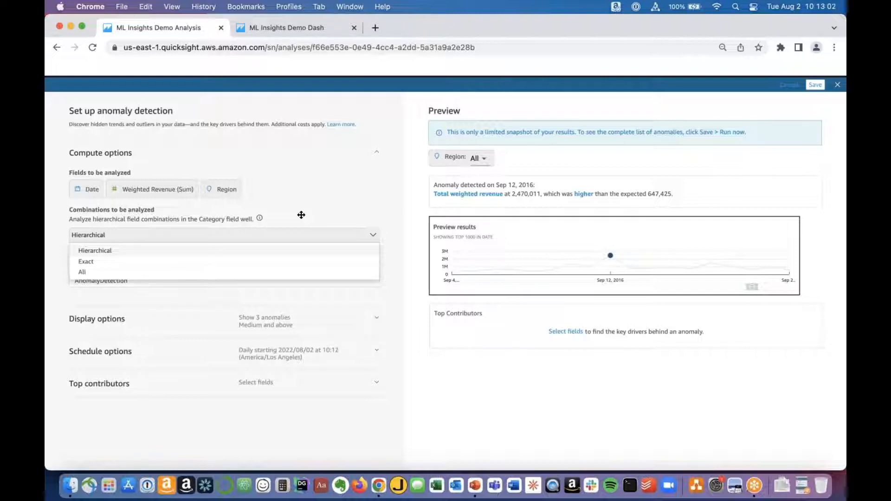
left_click(301, 214)
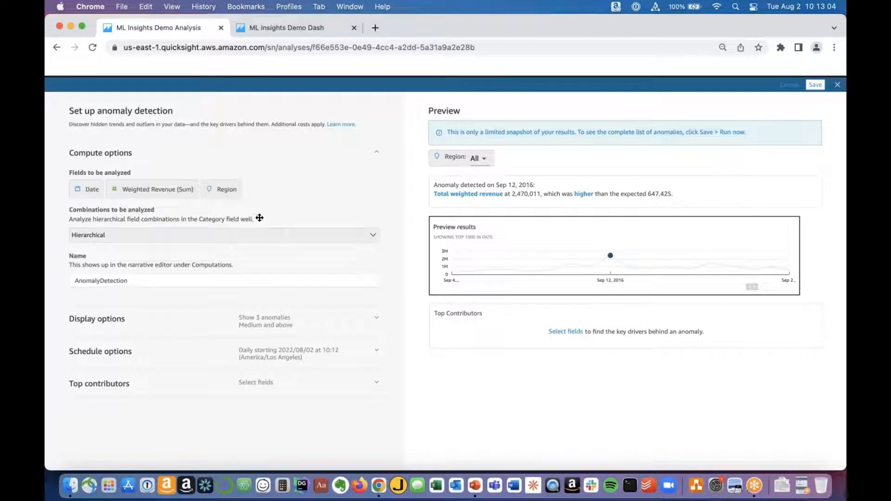
mouse_move(259, 217)
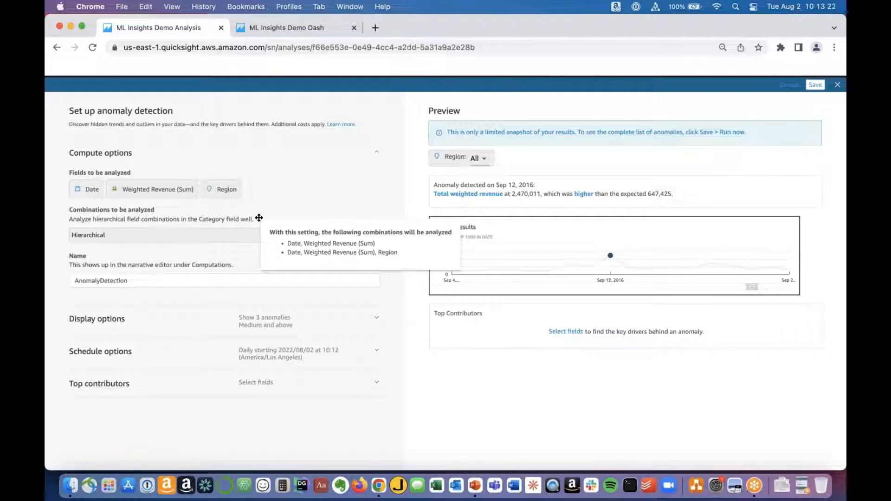
Check which combinations the Exact option analyzes, and set the combinations to be analyzed to All.
left_click(238, 236)
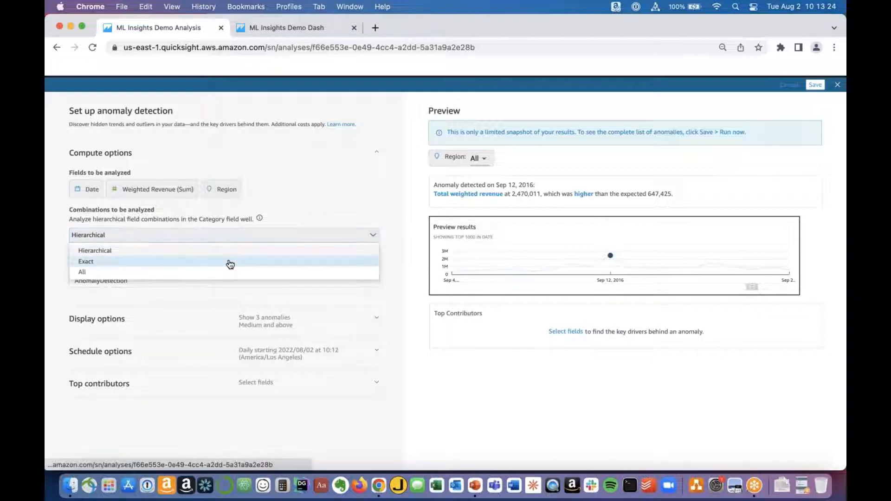
left_click(230, 264)
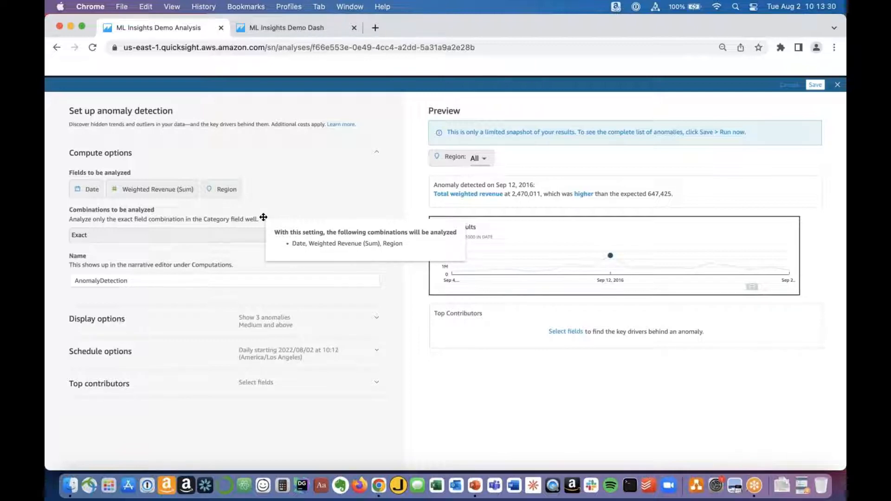
left_click(248, 235)
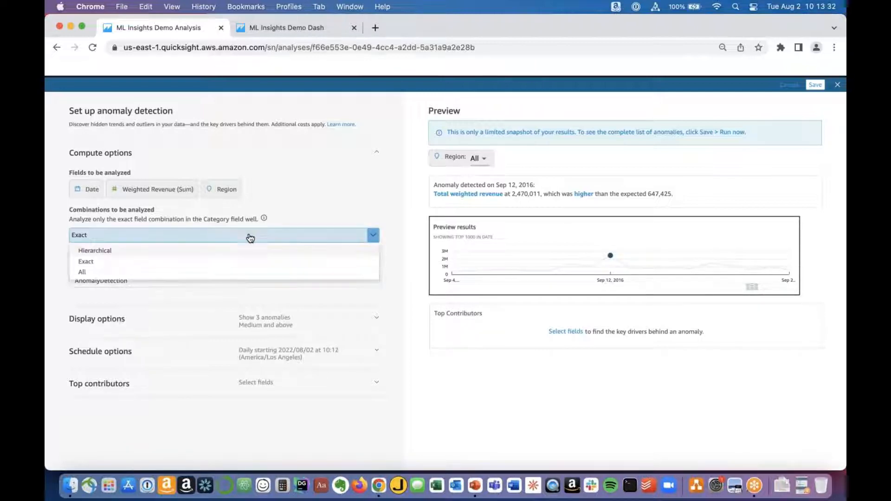
left_click(231, 273)
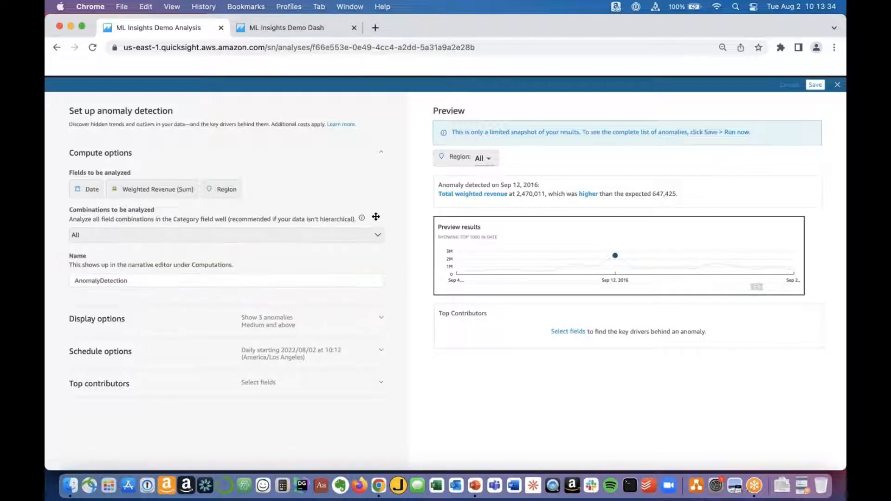
mouse_move(360, 218)
Open the anomaly detection display options and review the available severity and direction choices.
left_click(381, 320)
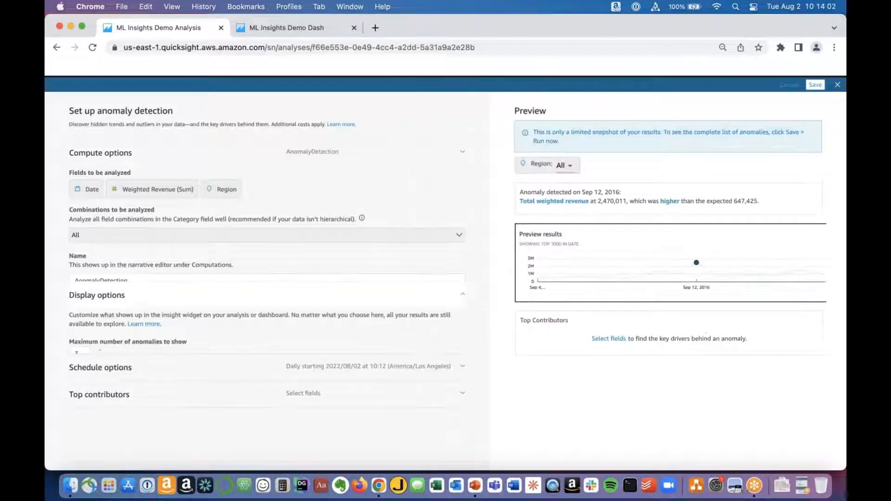
scroll(494, 202, "down", 2)
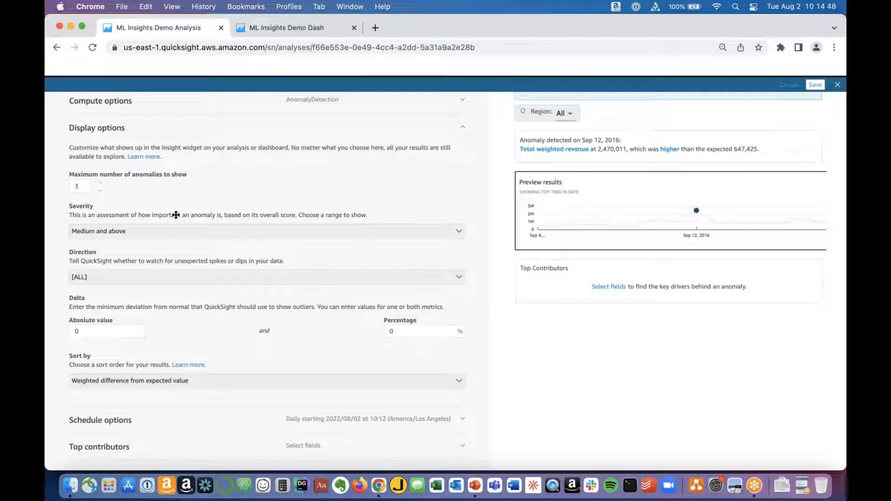
left_click(172, 233)
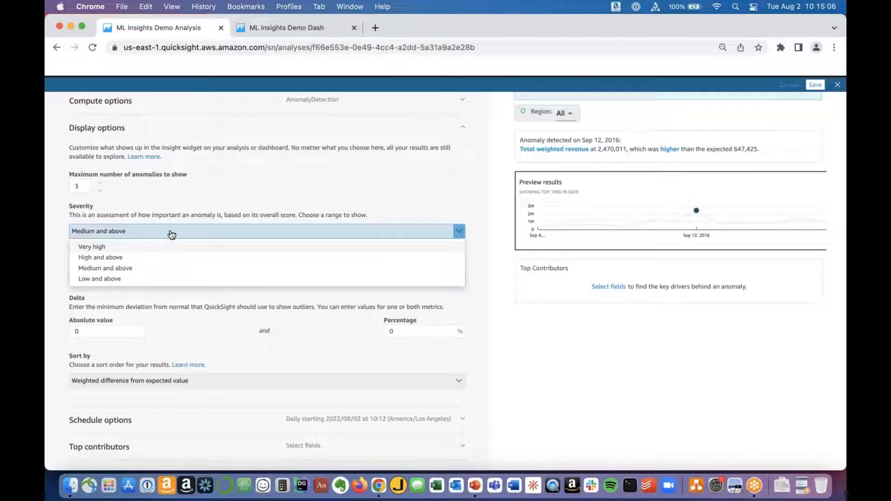
left_click(171, 234)
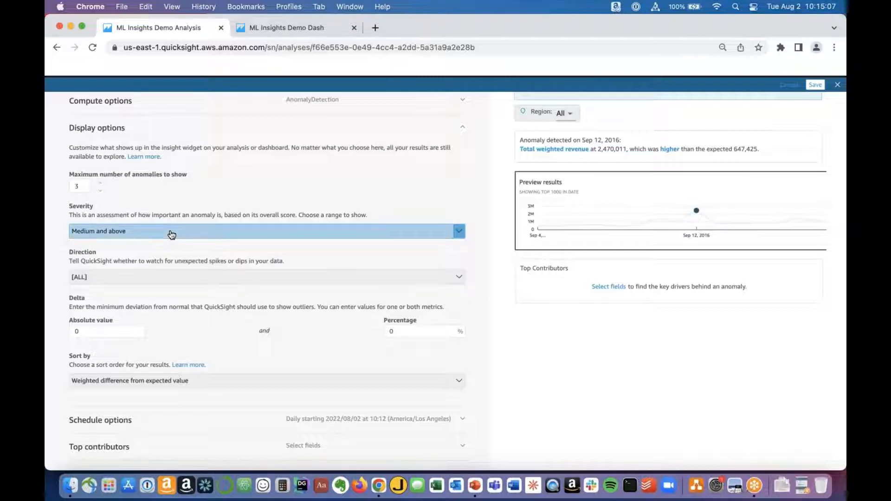
left_click(162, 277)
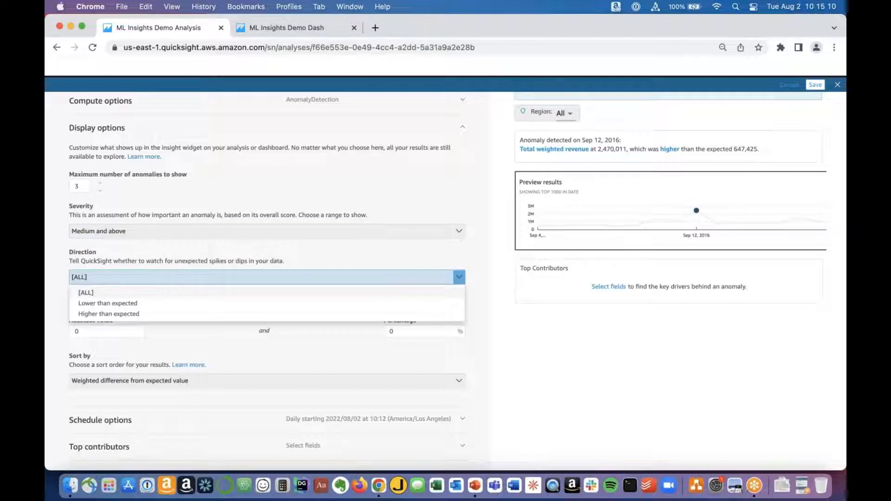
left_click(166, 278)
Set the anomaly results' sort order to Weighted difference from expected value.
scroll(169, 304, "down", 1)
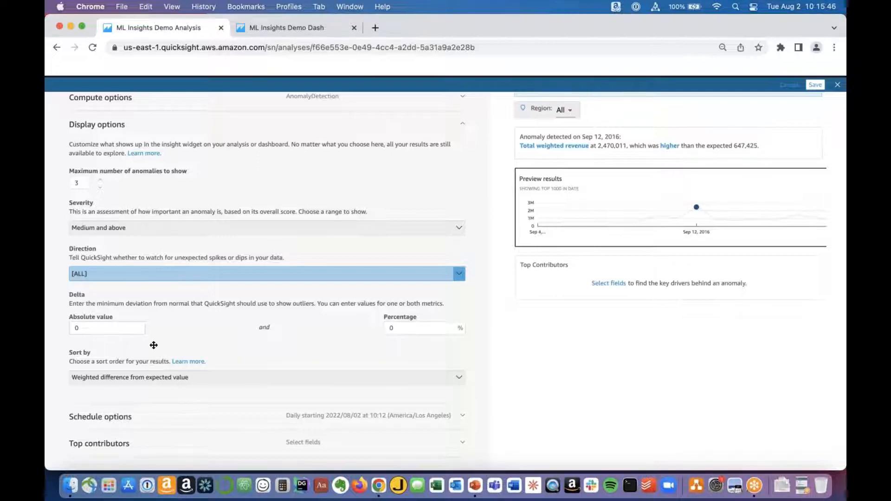
left_click(213, 377)
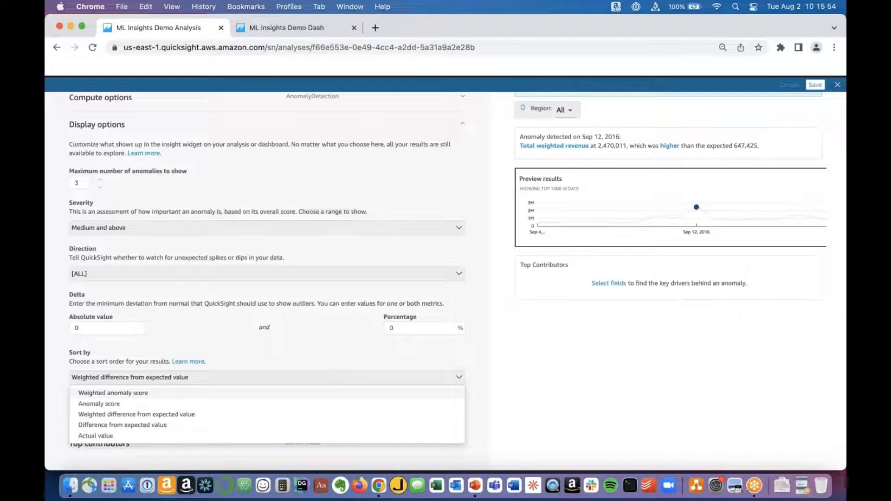
left_click(331, 414)
Open the schedule options and review the occurrence intervals offered for the anomaly detection job.
left_click(331, 418)
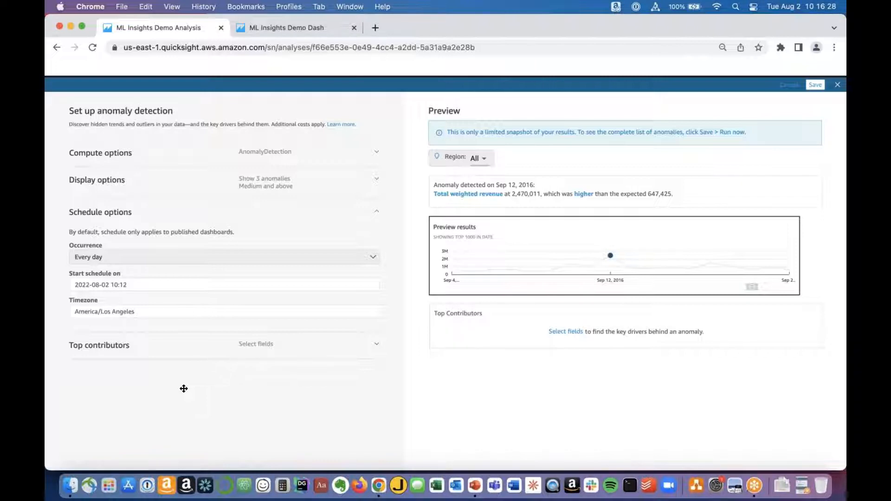
left_click(173, 257)
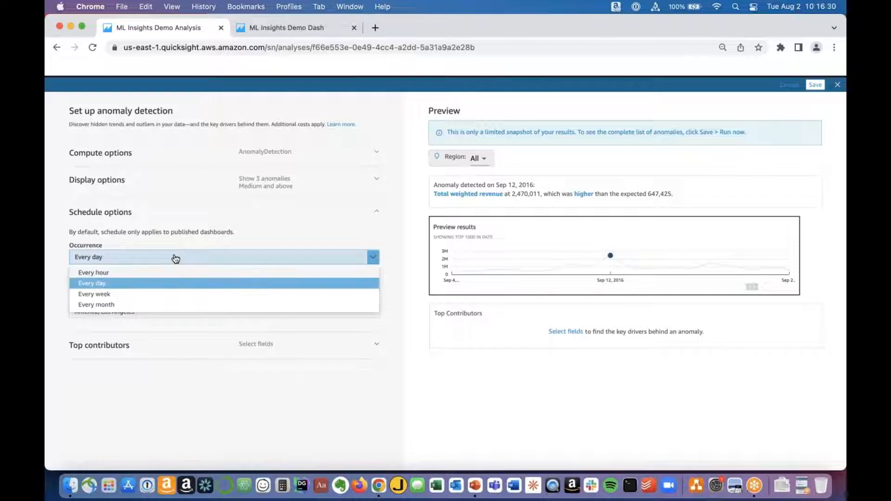
left_click(202, 233)
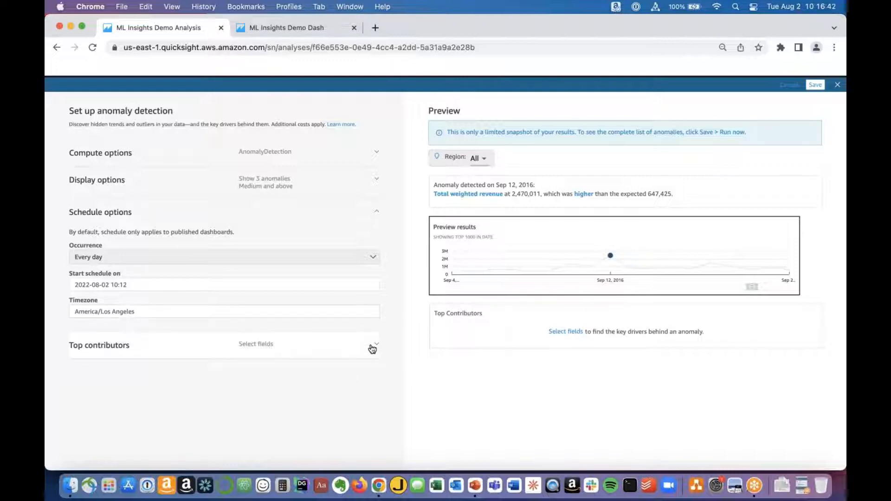
Open the top contributors options and check which fields can be selected as key drivers, leaving none selected.
left_click(372, 349)
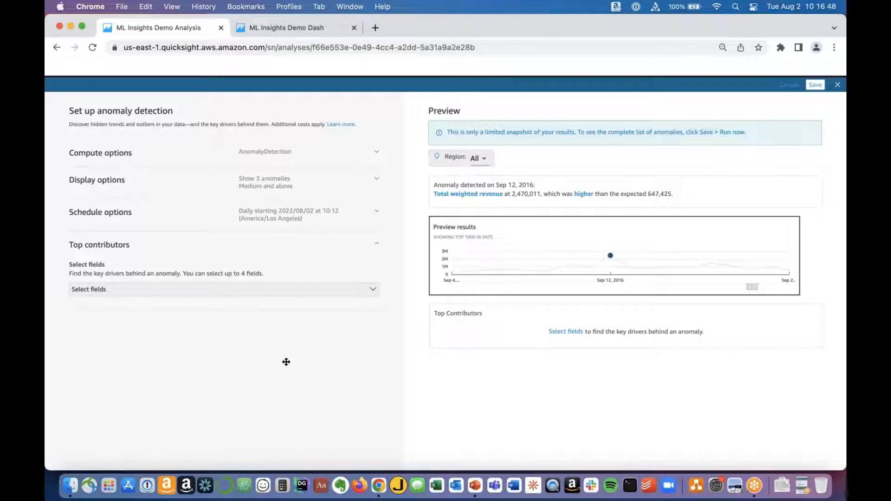
left_click(371, 289)
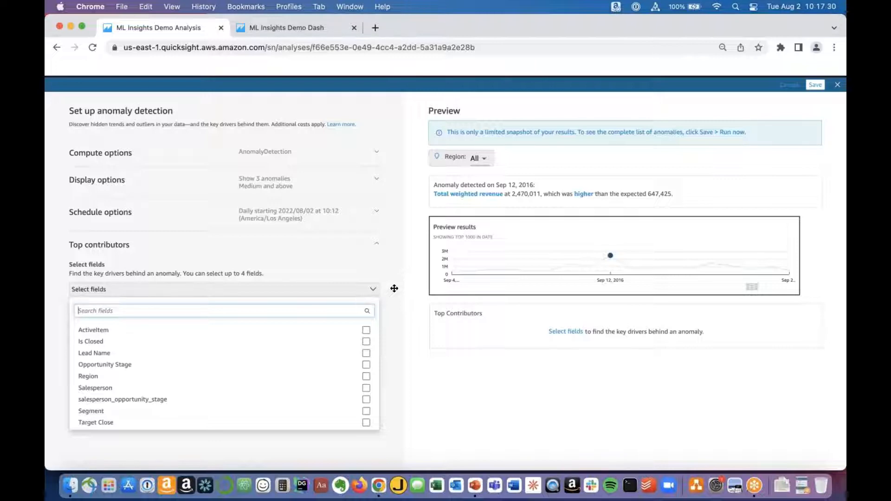
left_click(394, 288)
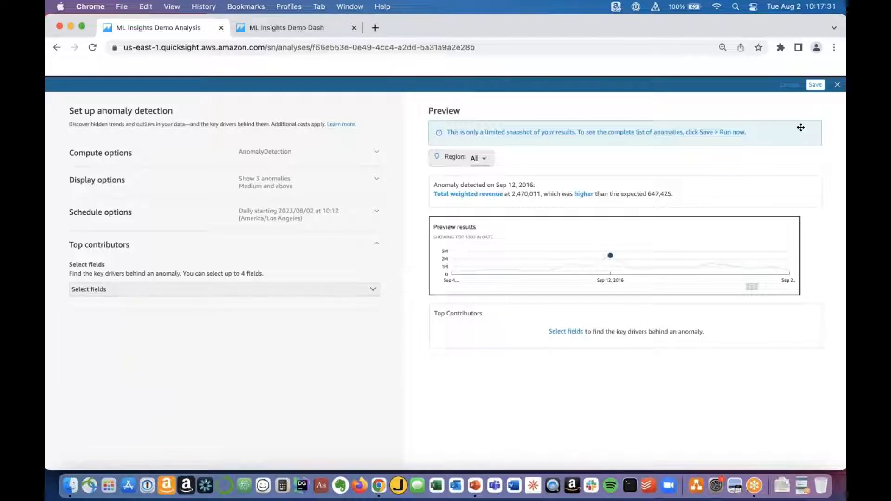
Save the anomaly detection setup and run the configured insight immediately.
left_click(815, 86)
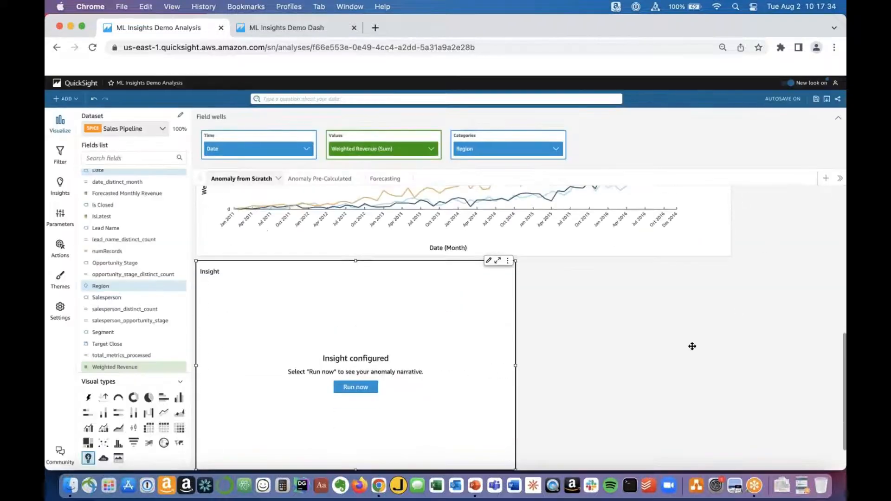
scroll(441, 366, "down", 2)
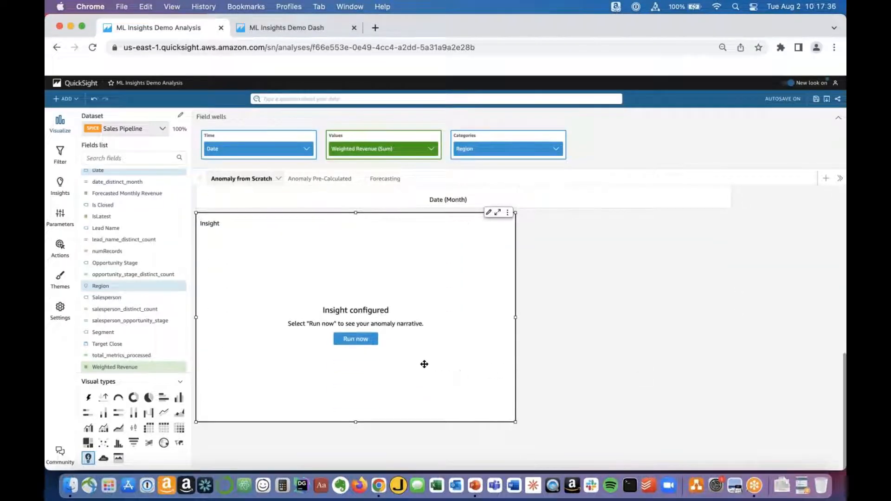
left_click(355, 340)
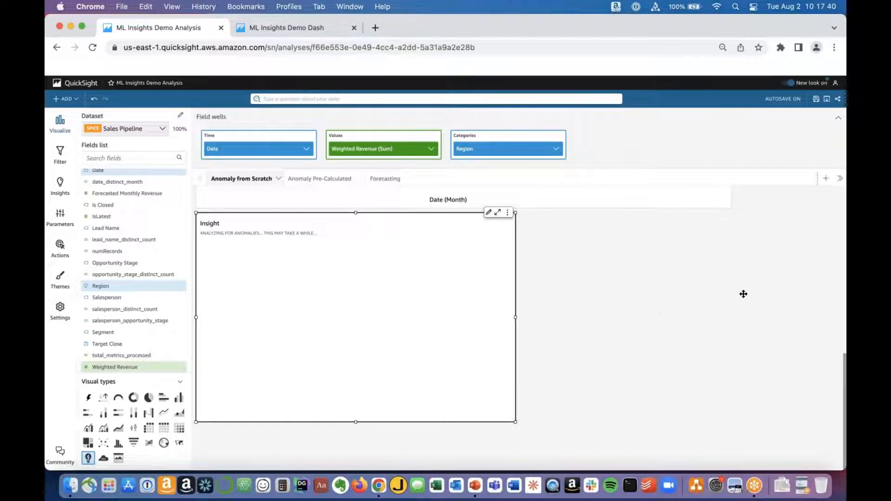
scroll(761, 285, "up", 2)
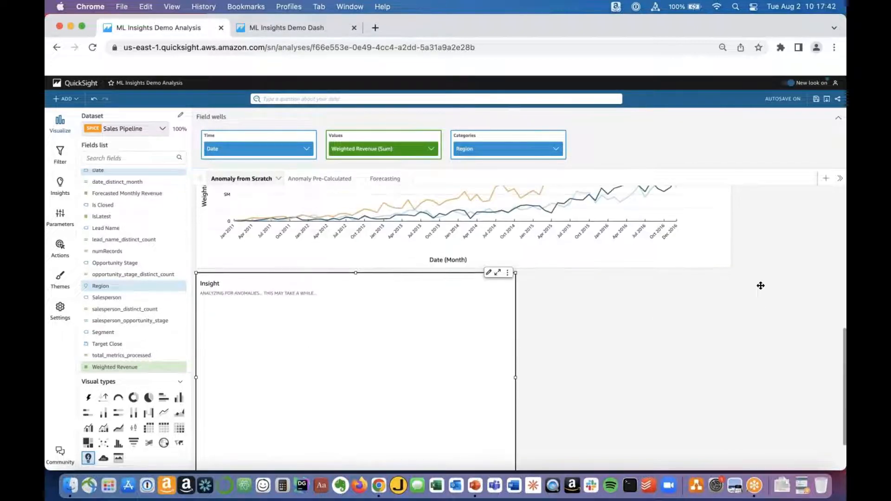
scroll(761, 286, "down", 2)
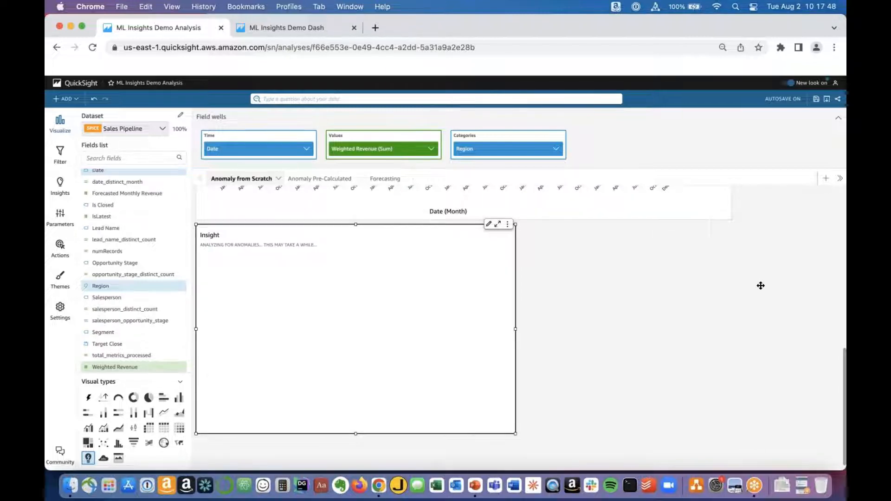
scroll(760, 286, "up", 5)
scroll(761, 286, "down", 2)
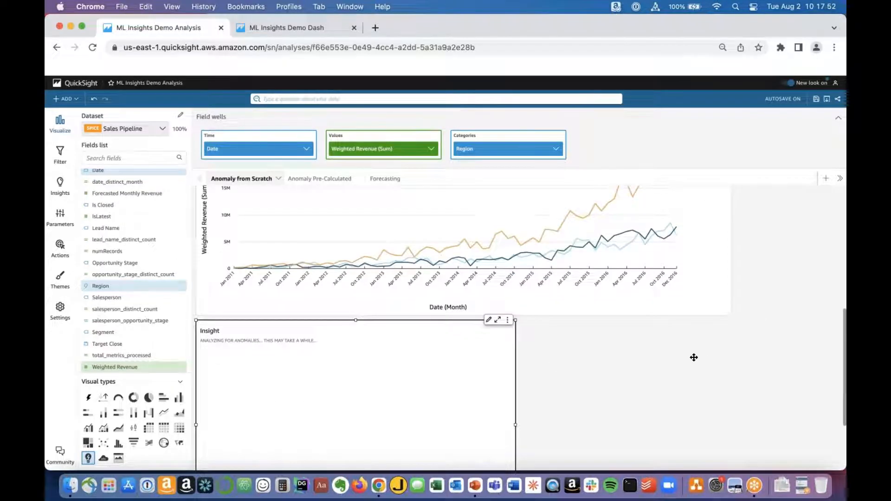
Open the Anomaly Pre-Calculated sheet and compare the regional insight's most recent anomaly with the Weighted Revenue line chart.
left_click(321, 180)
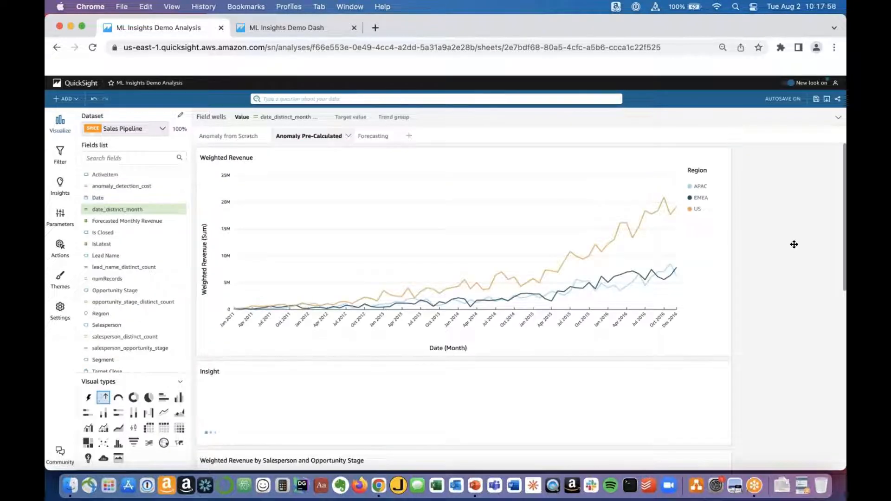
scroll(794, 245, "down", 1)
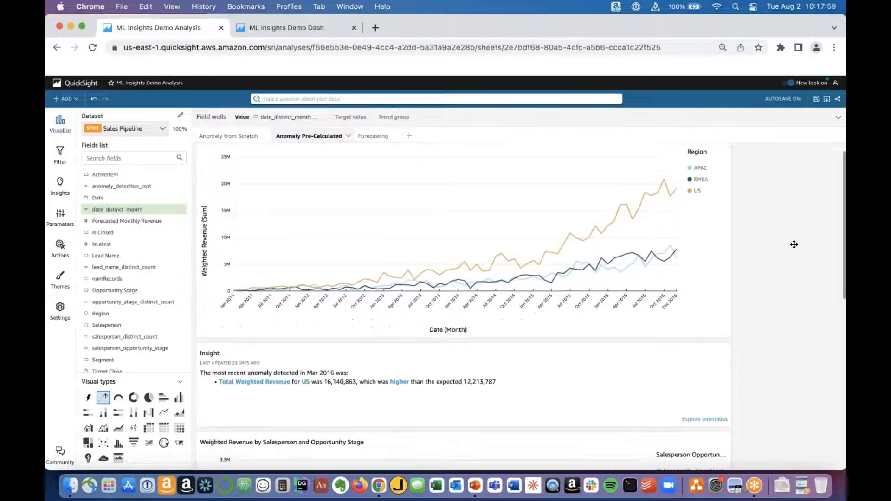
left_click(584, 386)
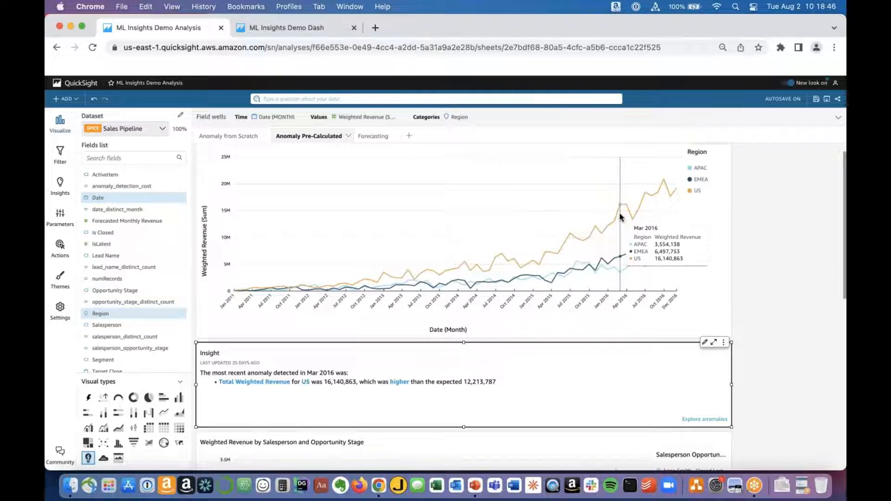
left_click(802, 260)
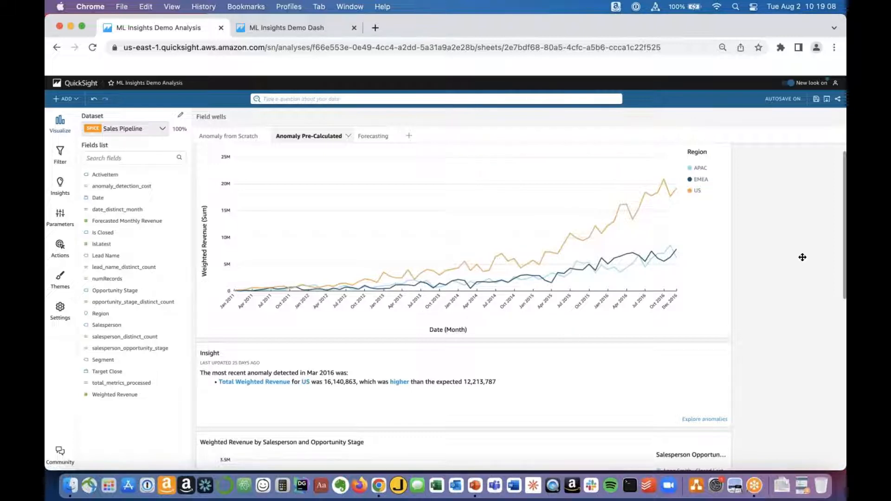
Examine the Weighted Revenue by Salesperson and Opportunity Stage chart and the insight beneath it.
scroll(802, 257, "down", 5)
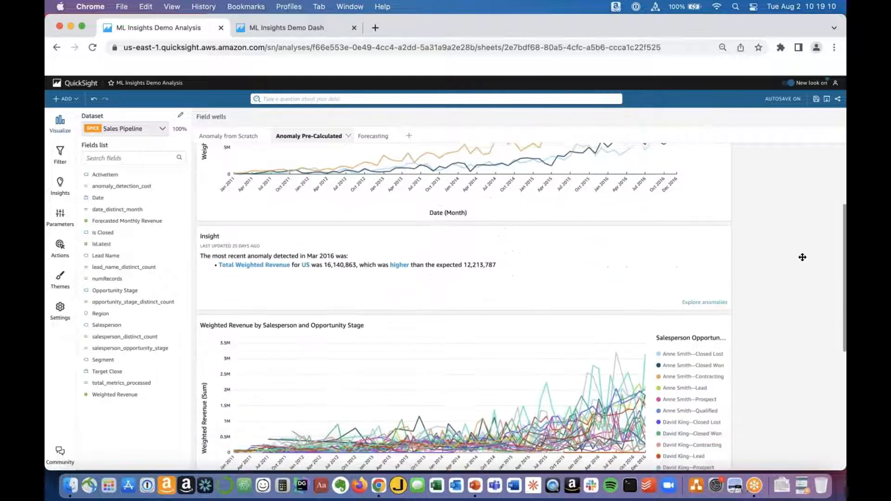
scroll(802, 257, "down", 5)
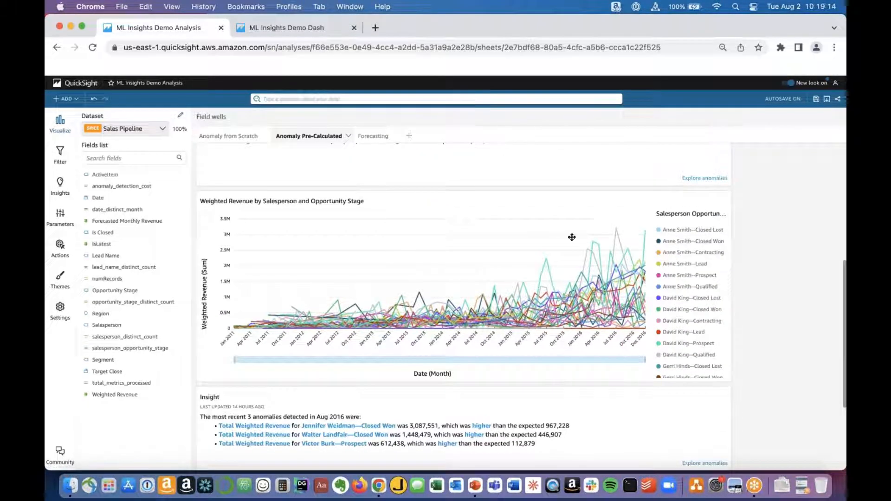
left_click(409, 204)
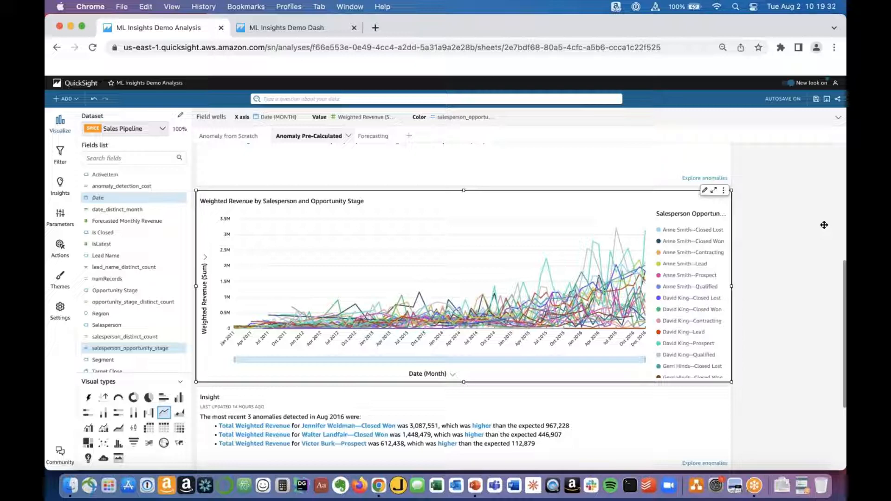
scroll(824, 225, "down", 1)
scroll(824, 225, "down", 5)
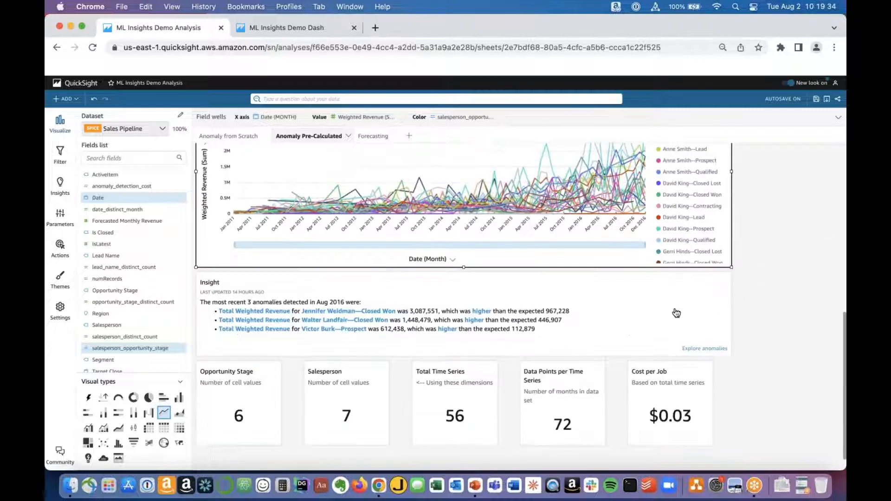
Open the anomaly configuration of the salesperson and opportunity stage insight, review its analyzed combinations and top contributors, and close it without saving.
left_click(658, 307)
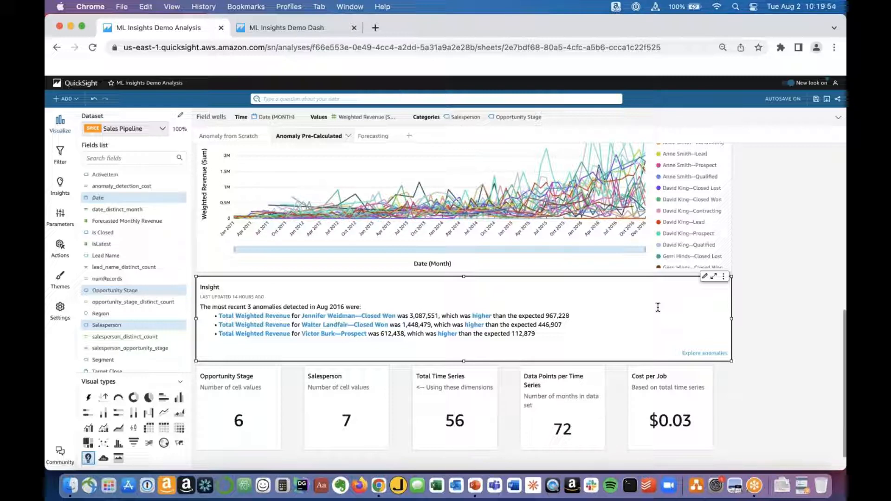
left_click(723, 277)
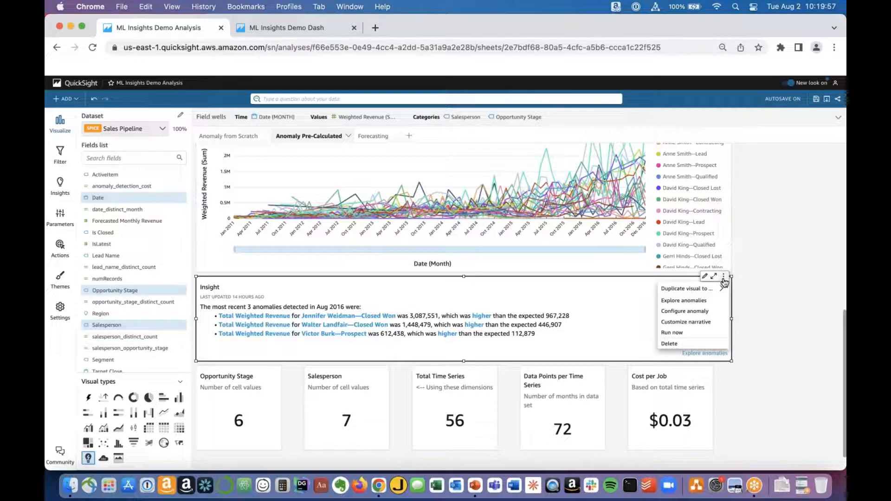
left_click(692, 311)
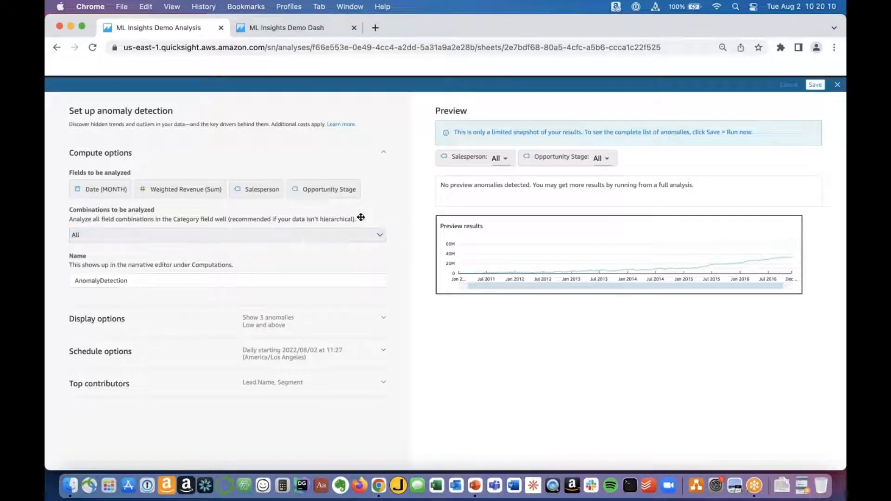
mouse_move(362, 218)
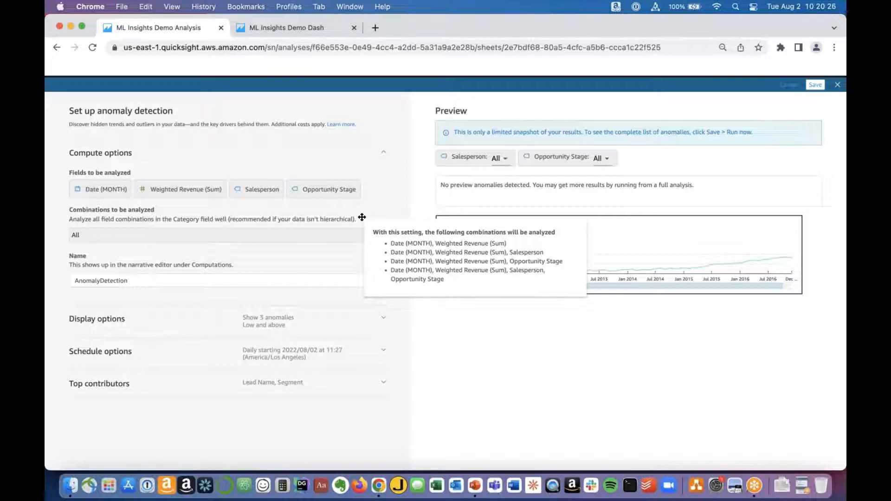
left_click(383, 382)
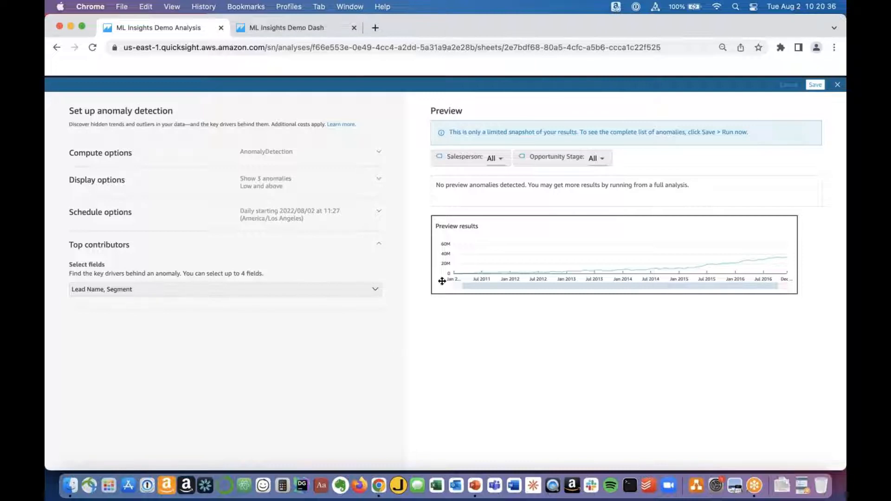
left_click(837, 86)
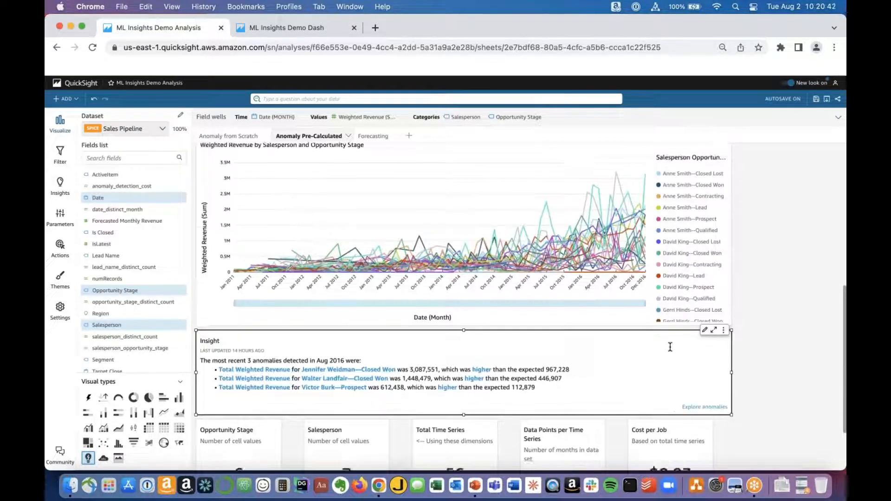
Review the salesperson and opportunity stage insight's narrative together with the time series and cost figures below it.
scroll(670, 347, "up", 1)
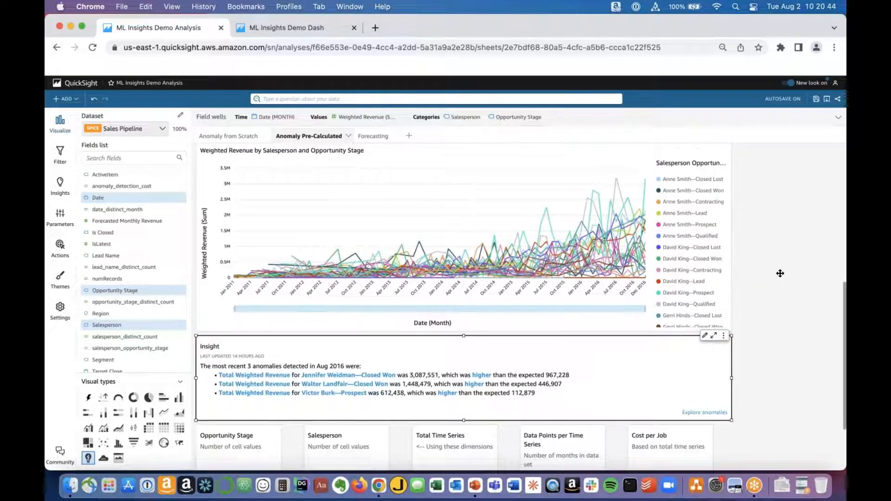
scroll(780, 273, "down", 2)
scroll(780, 273, "up", 2)
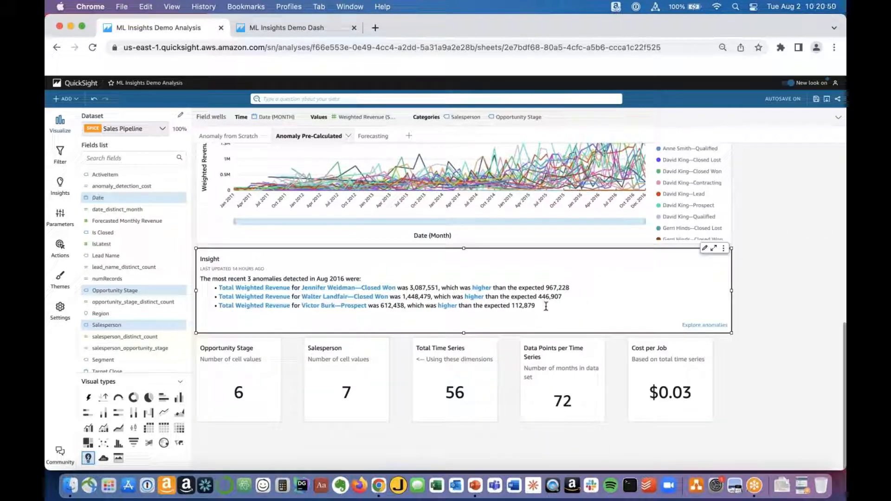
Switch to the ML Insights Demo Dash dashboard and explore the anomalies behind the salesperson and opportunity stage insight.
left_click(309, 27)
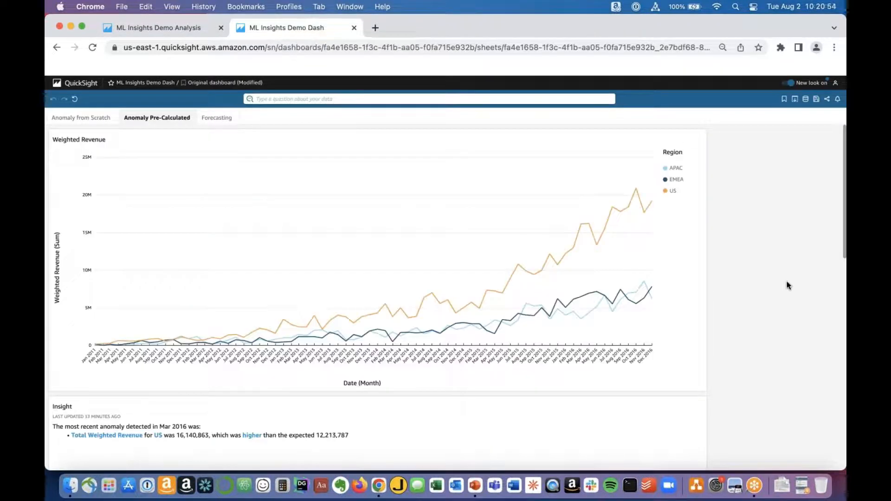
scroll(784, 286, "down", 10)
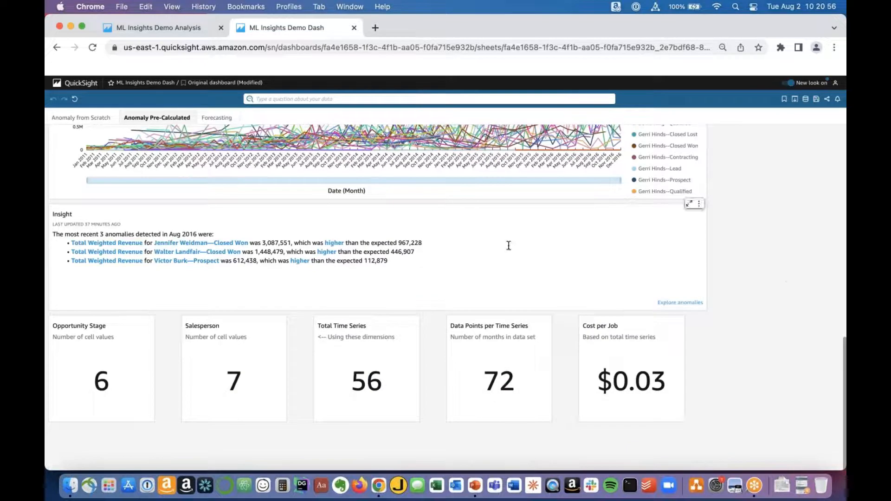
left_click(667, 304)
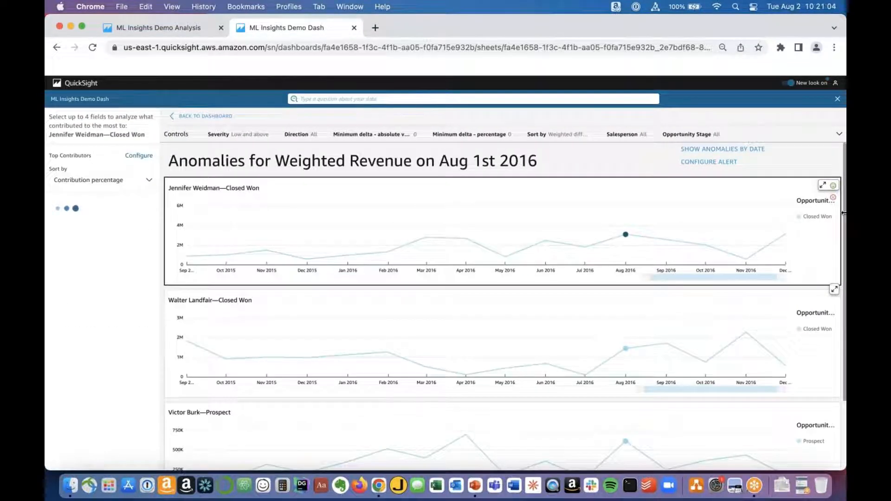
left_click_drag(845, 215, 844, 231)
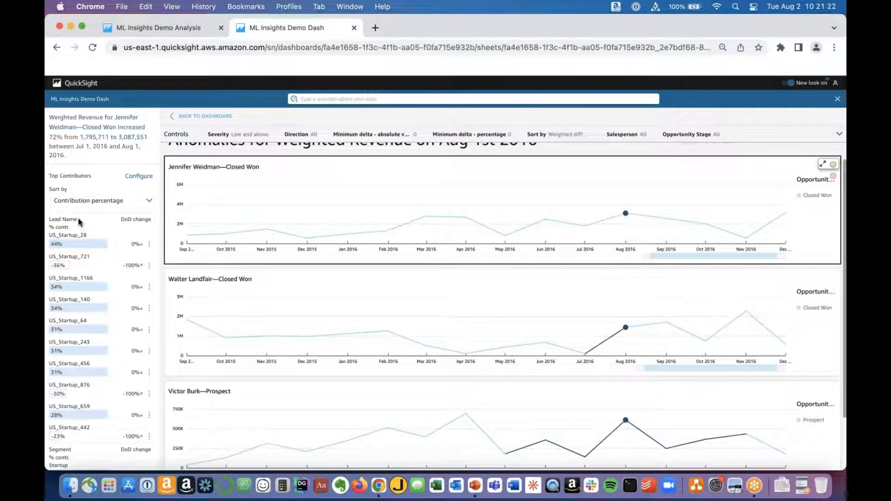
Review the top contributors to the first Closed Won anomaly and open the configuration of their fields and time frame.
scroll(84, 413, "down", 2)
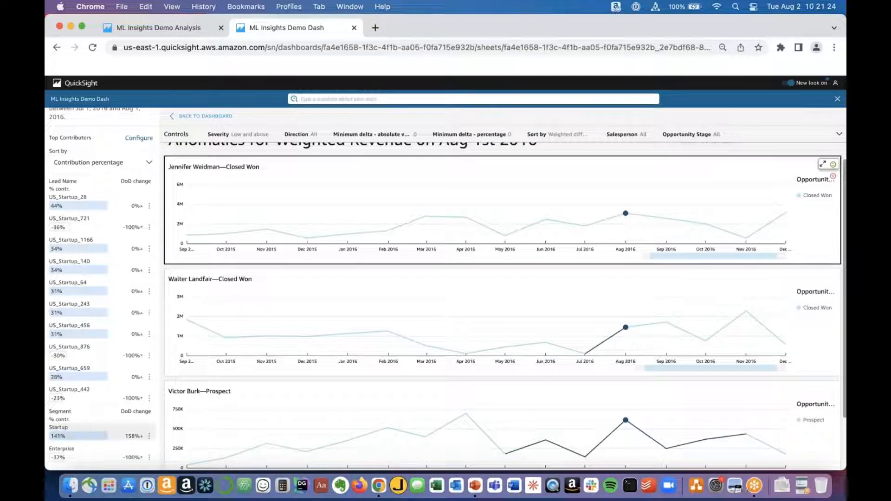
scroll(84, 415, "up", 2)
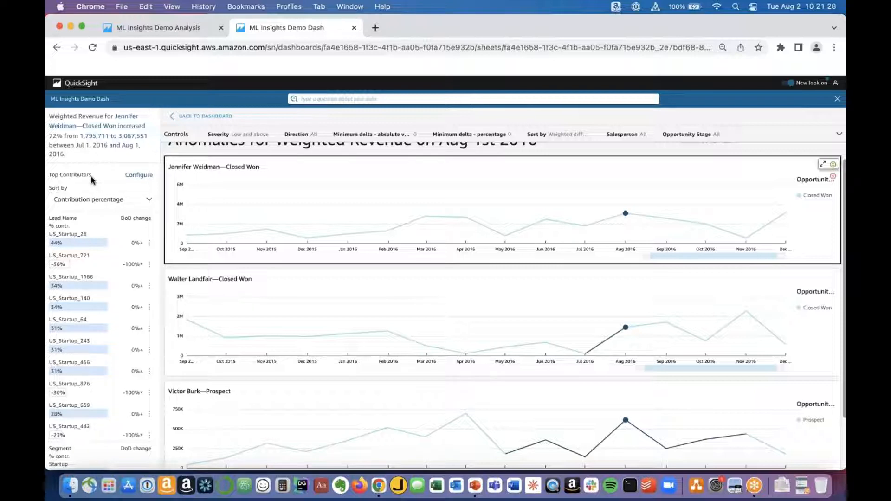
left_click(135, 176)
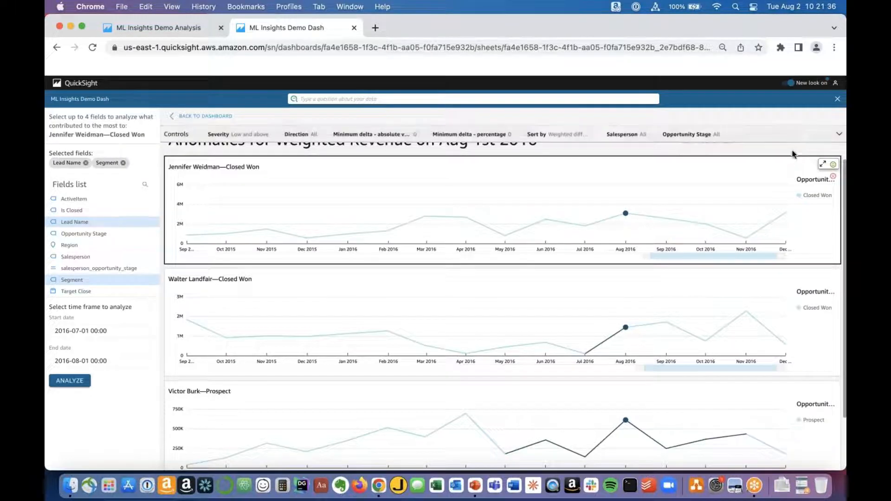
scroll(793, 151, "up", 2)
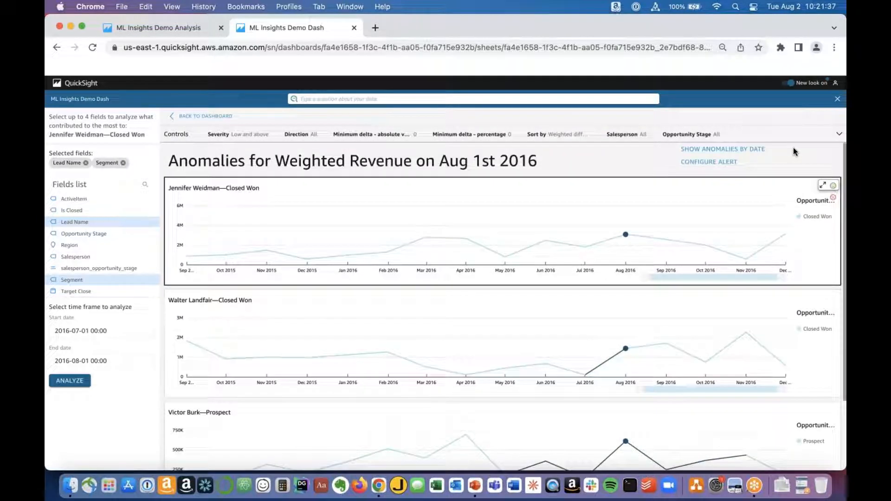
Show the anomalies by date and examine the April 2016 anomalies together with their top contributors.
left_click(735, 152)
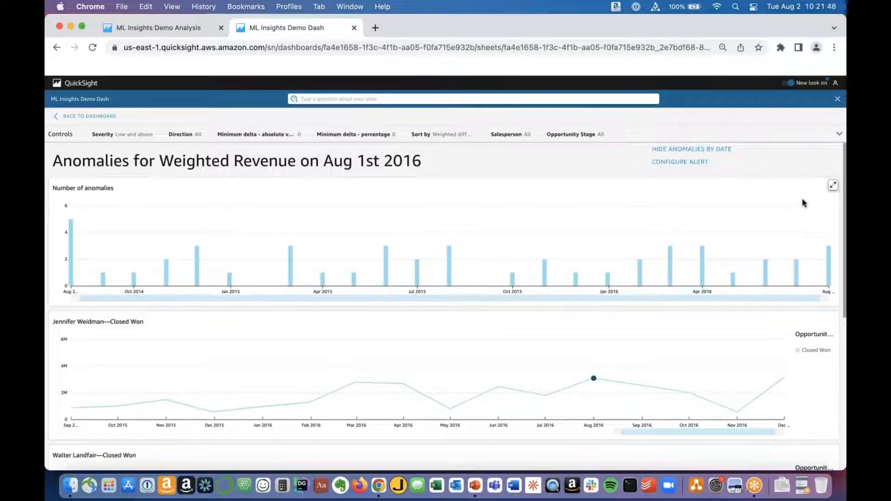
left_click(703, 270)
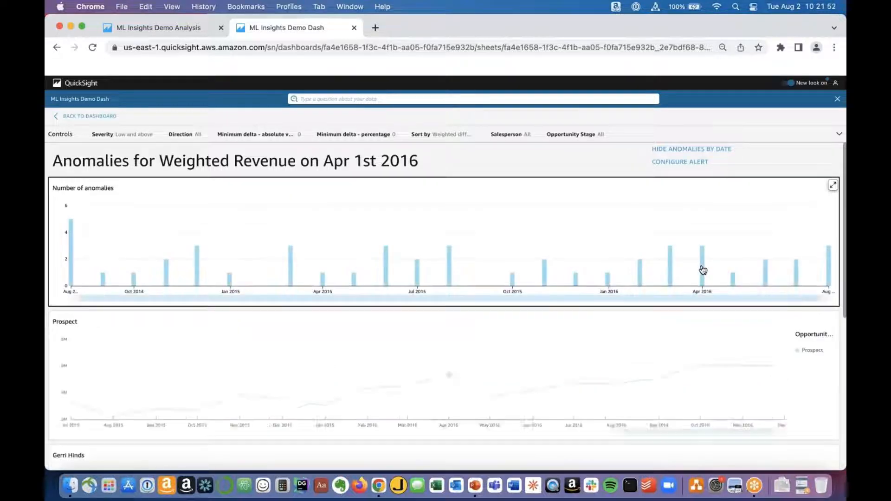
scroll(843, 237, "down", 3)
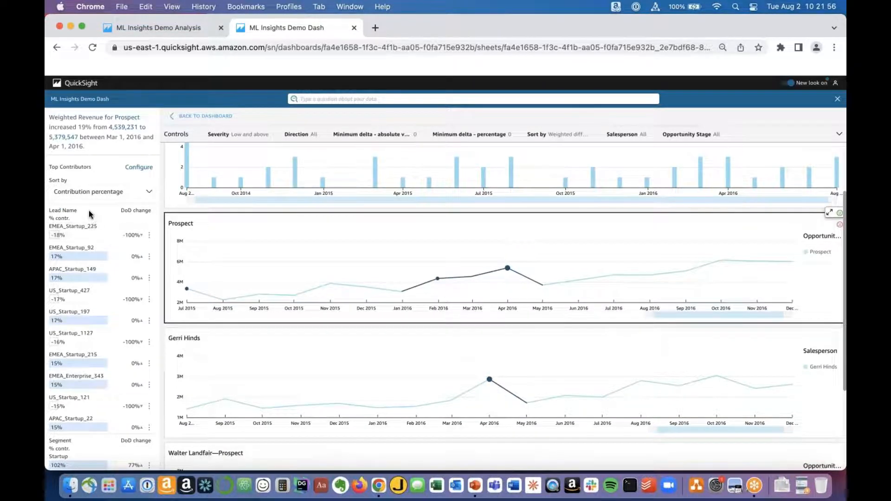
scroll(96, 213, "down", 1)
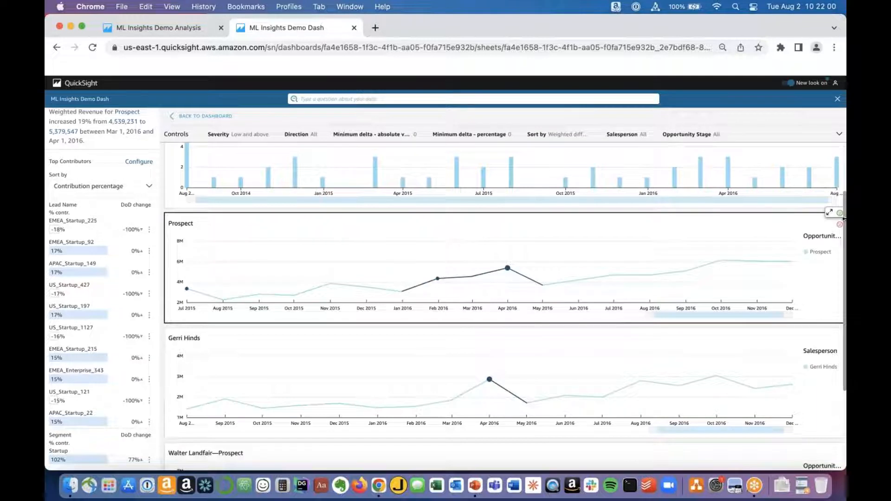
scroll(844, 219, "down", 3)
scroll(844, 219, "up", 3)
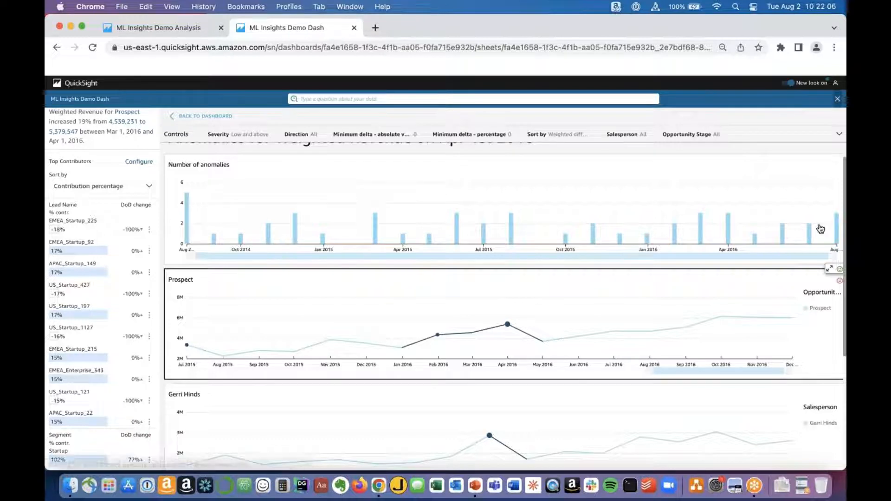
Return to the dashboard and view the alert settings of the salesperson and opportunity stage insight, closing them without saving.
scroll(780, 213, "down", 4)
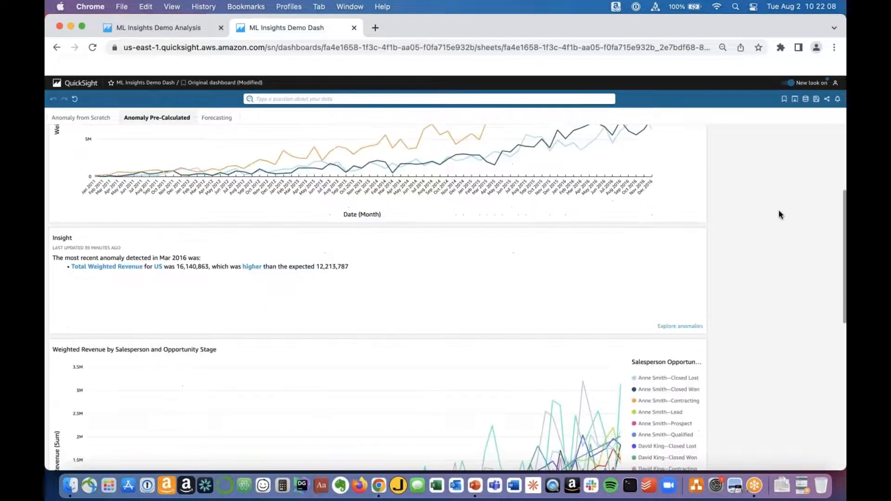
scroll(779, 210, "down", 8)
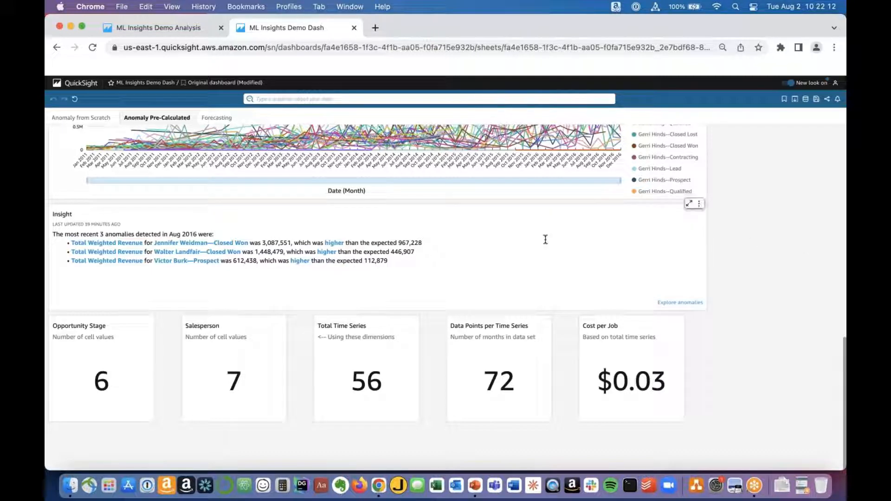
left_click(587, 251)
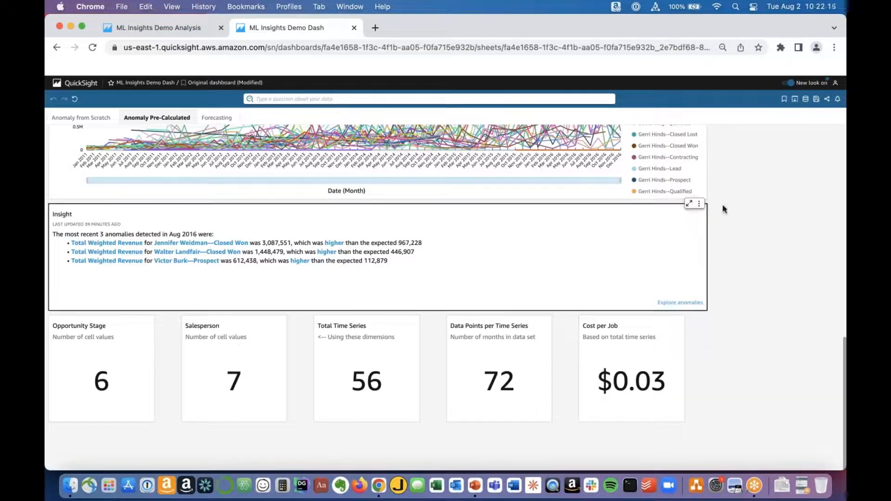
left_click(700, 206)
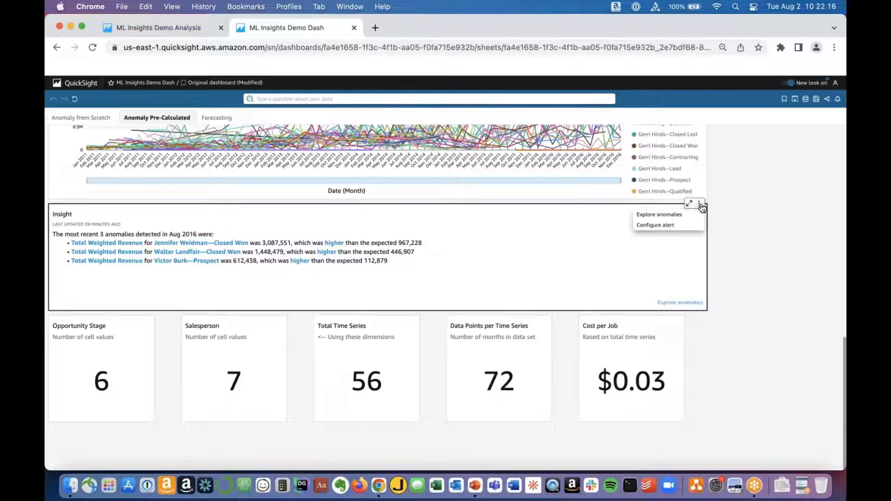
left_click(655, 226)
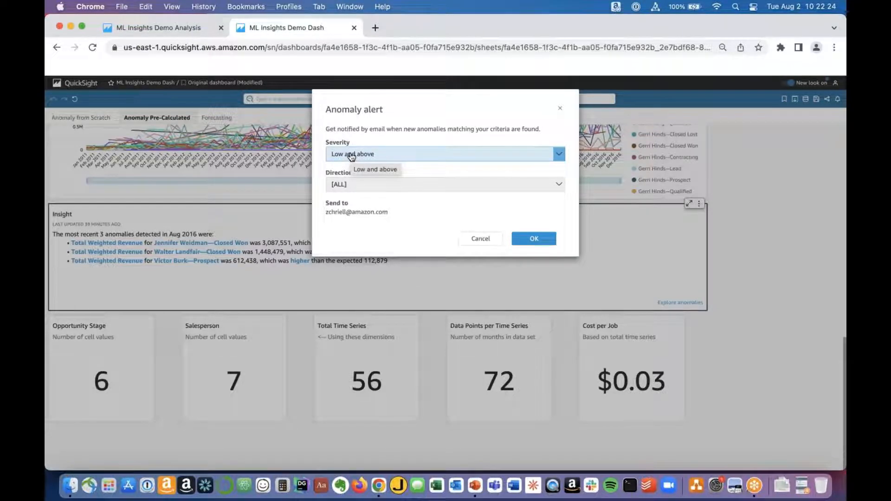
left_click(493, 245)
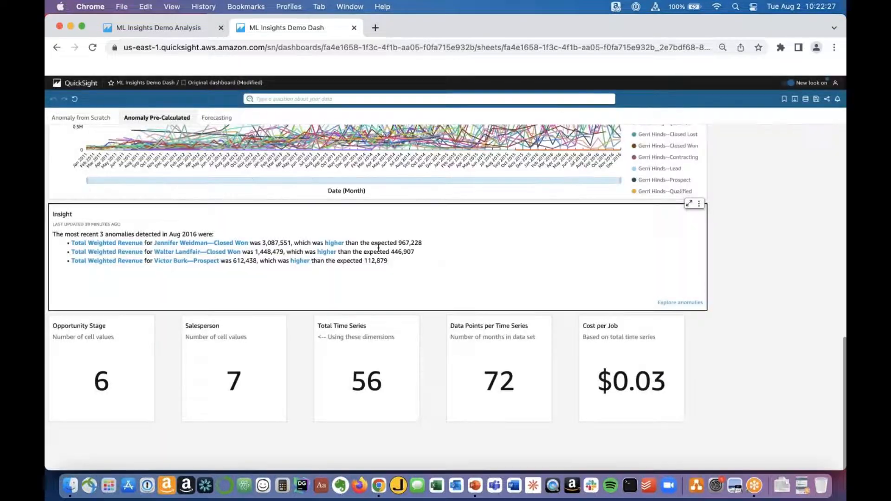
Reopen the insight's anomaly alert, review its severity, direction and recipient settings, and cancel it.
left_click(698, 206)
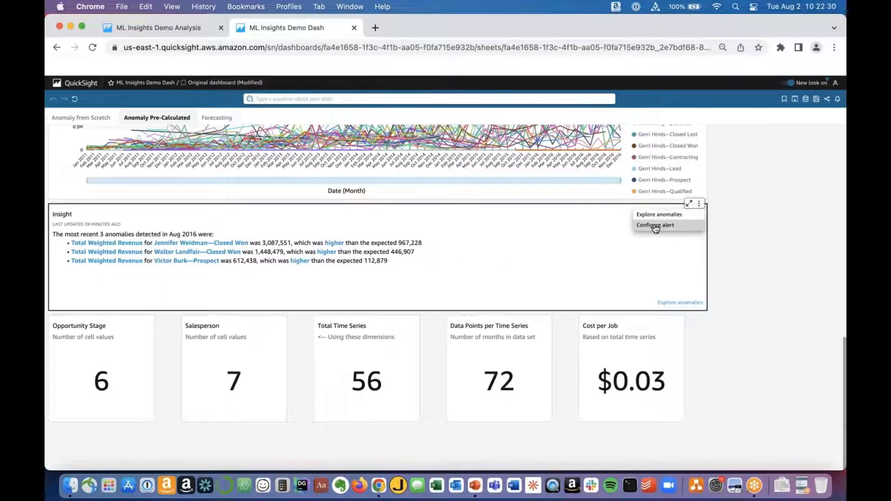
left_click(656, 227)
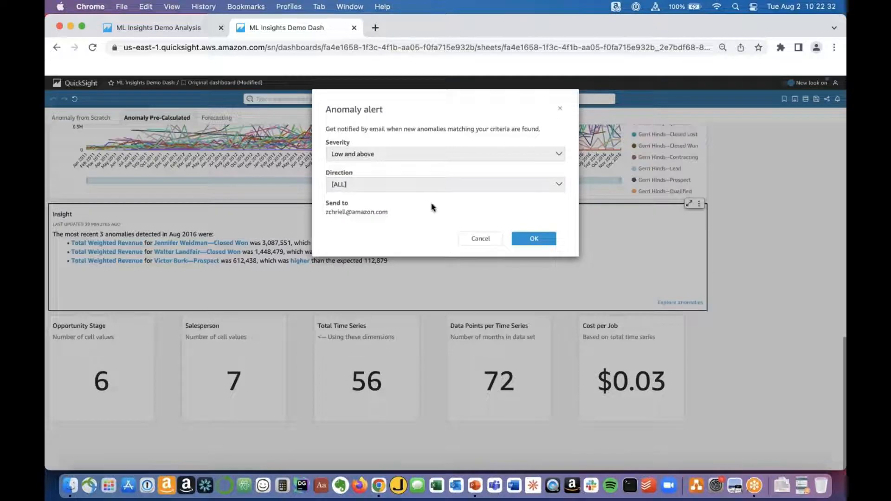
left_click(407, 155)
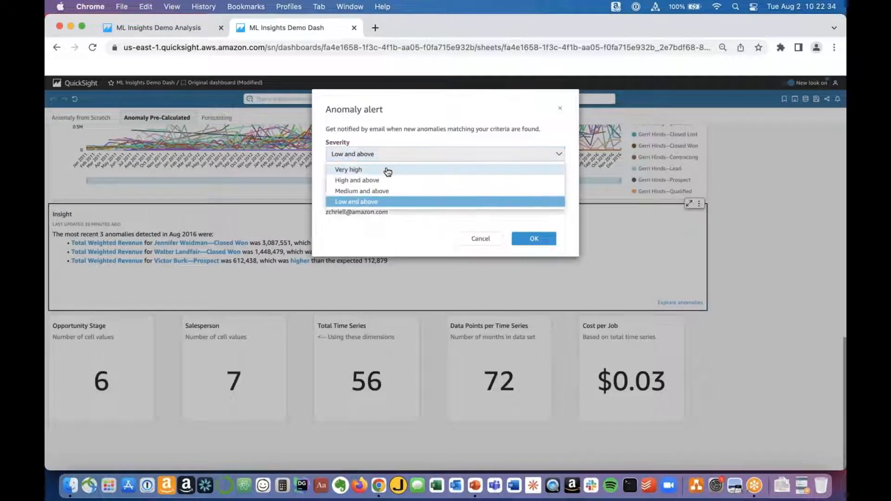
left_click(400, 247)
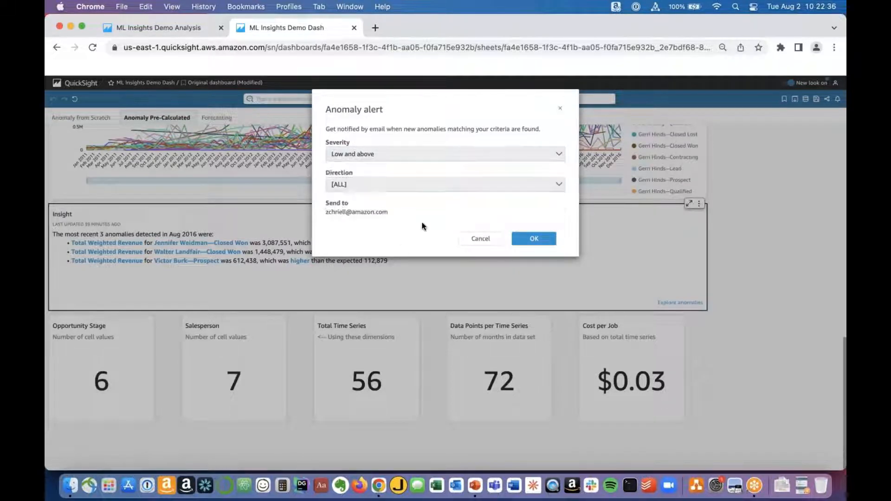
left_click(398, 188)
left_click(416, 196)
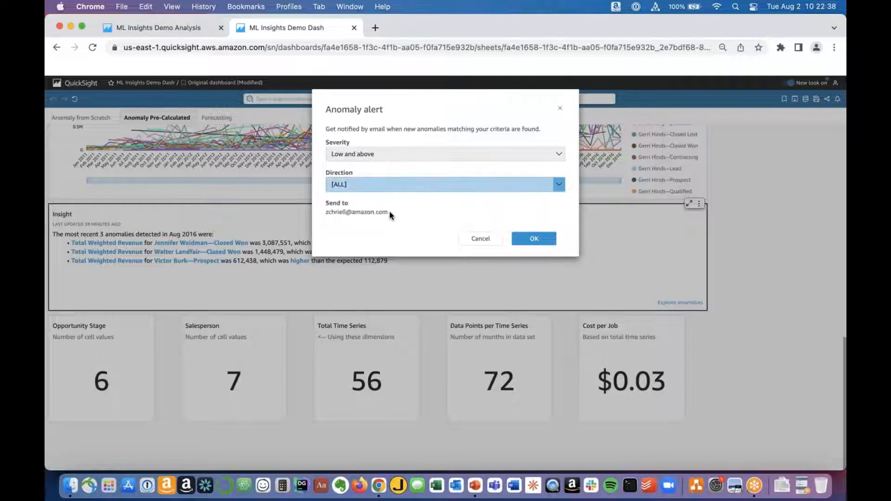
left_click_drag(389, 214, 308, 202)
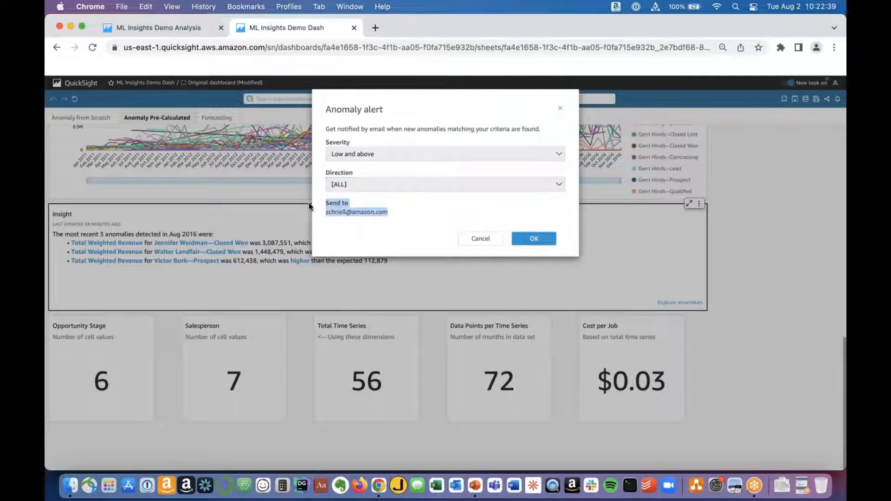
left_click(481, 239)
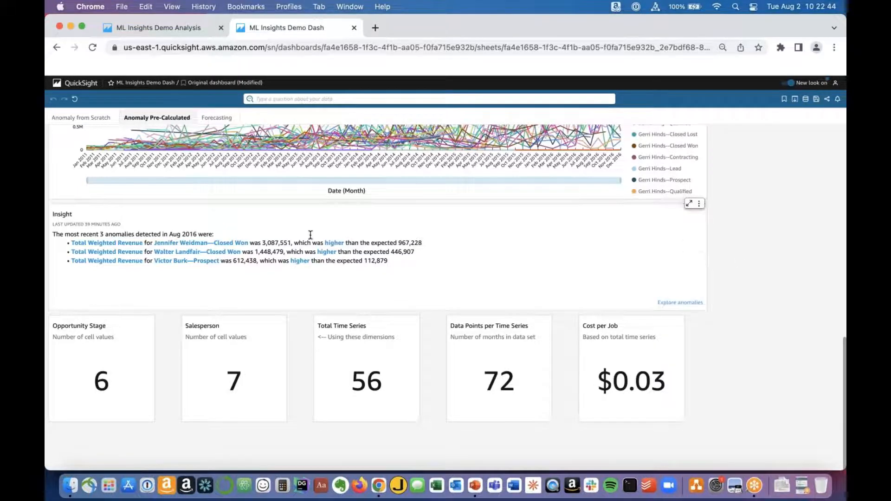
Return to ML Insights Demo Analysis and examine the Opportunity Stage, Salesperson, Data Points per Time Series and Cost per Job figures.
left_click(161, 29)
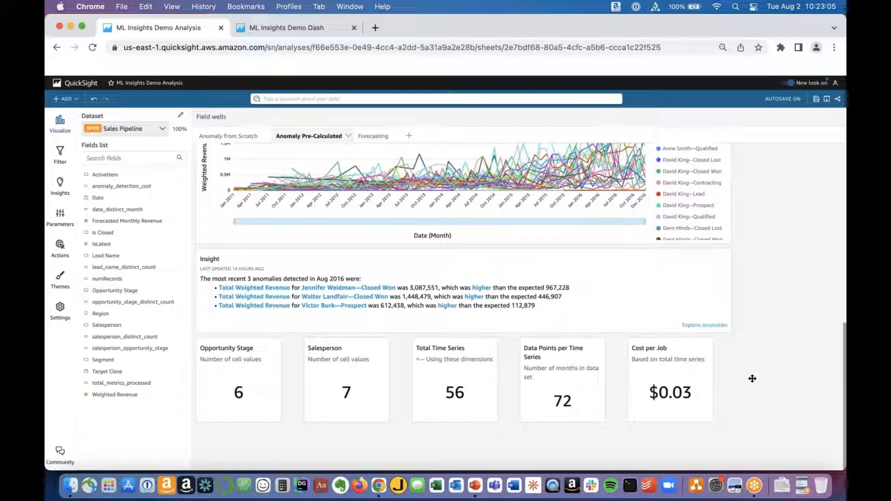
left_click(253, 367)
left_click(330, 393)
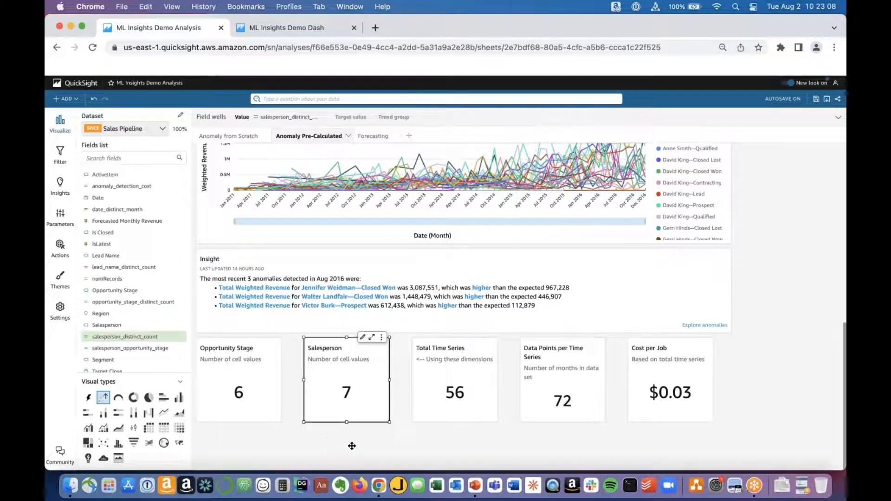
left_click(327, 443)
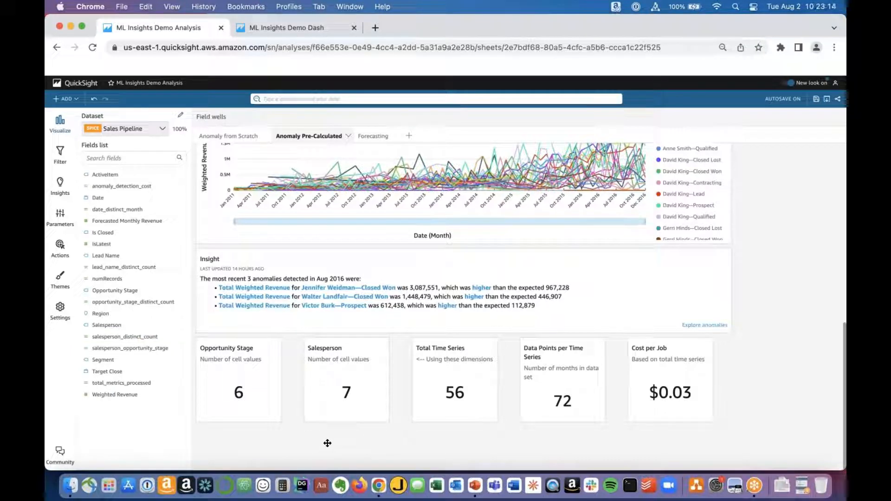
left_click(252, 395)
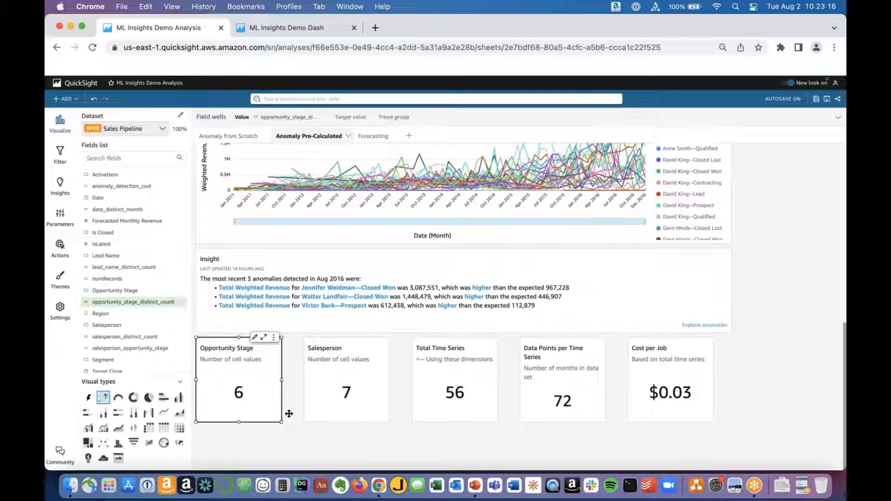
left_click(330, 400)
left_click(348, 441)
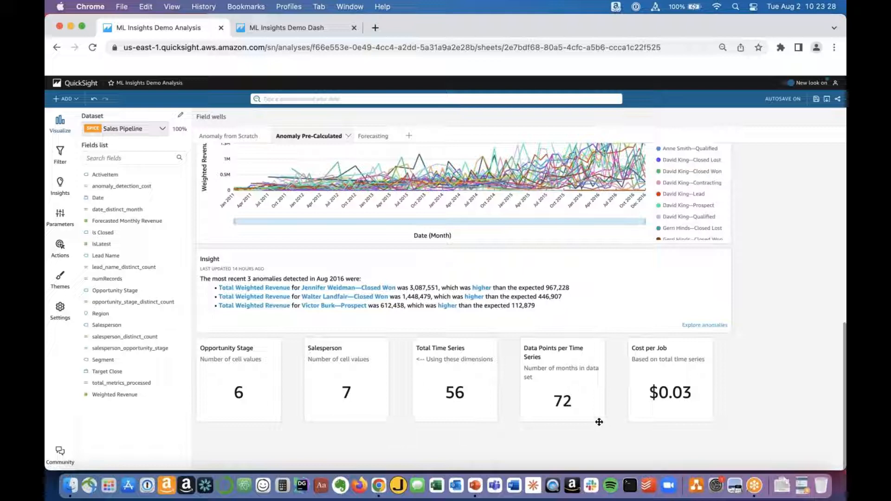
left_click(580, 391)
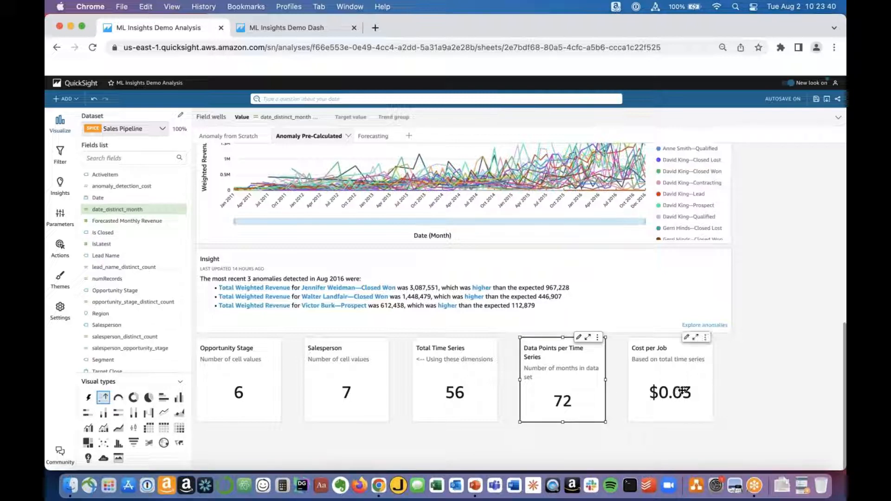
left_click(680, 390)
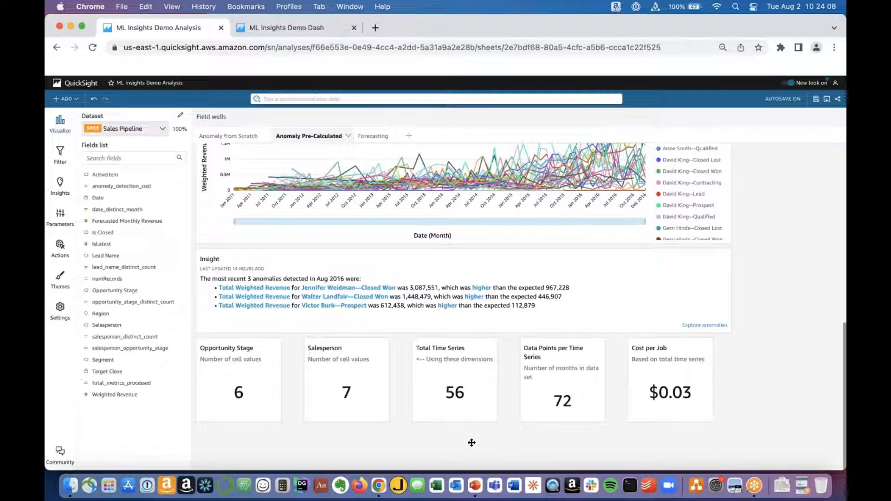
Switch to PowerPoint and show slide 8, "Anomaly Detection – Use cases".
left_click(474, 485)
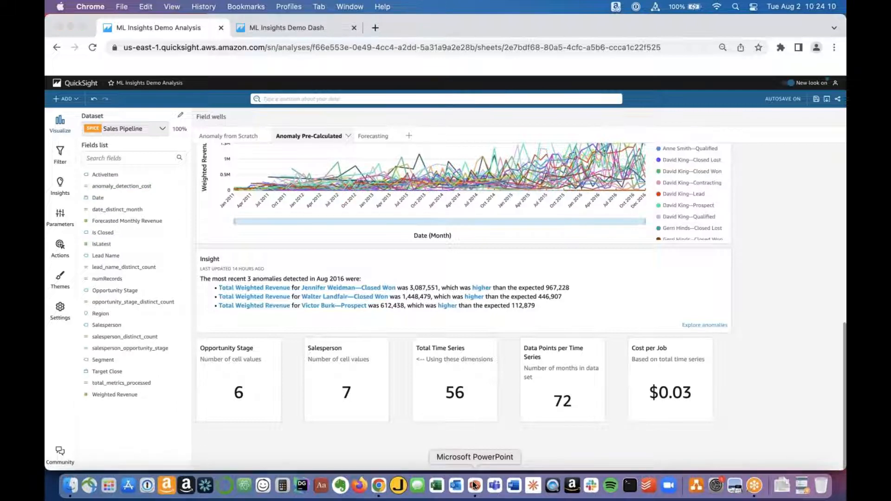
left_click(78, 304)
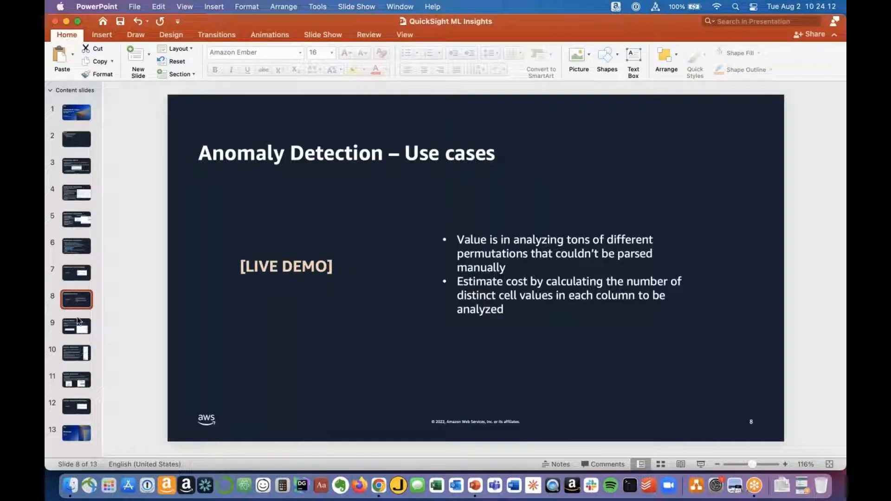
Show slide 9, "Forecasting – What is it?".
left_click(78, 325)
scroll(76, 261, "up", 1)
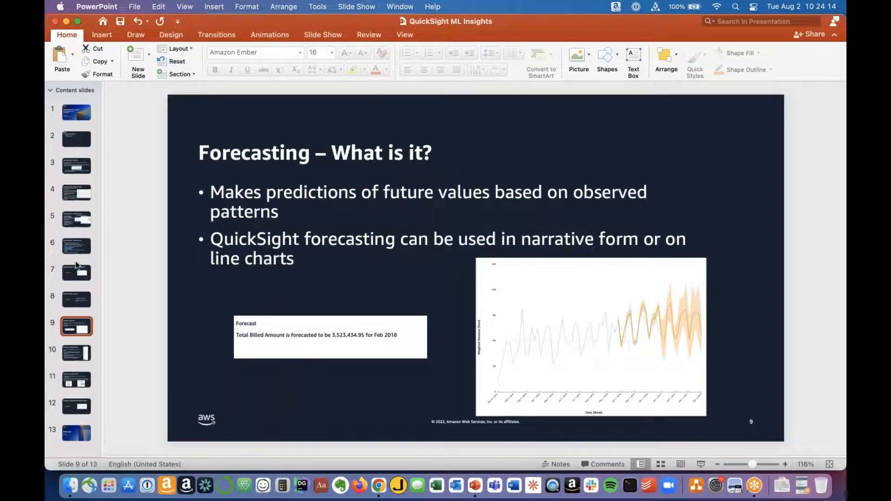
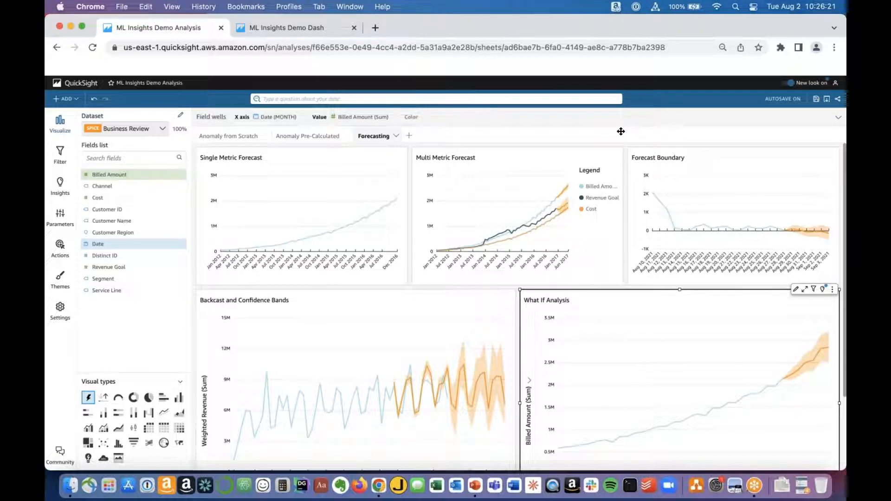
Add the suggested revenue goal forecast insight to the Forecasting sheet of ML Insights Demo Analysis, and delete it again.
left_click(282, 162)
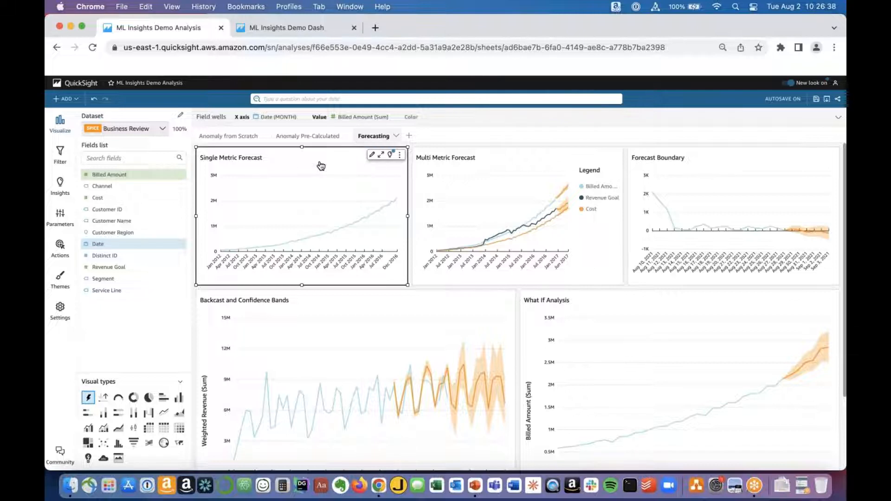
left_click(63, 186)
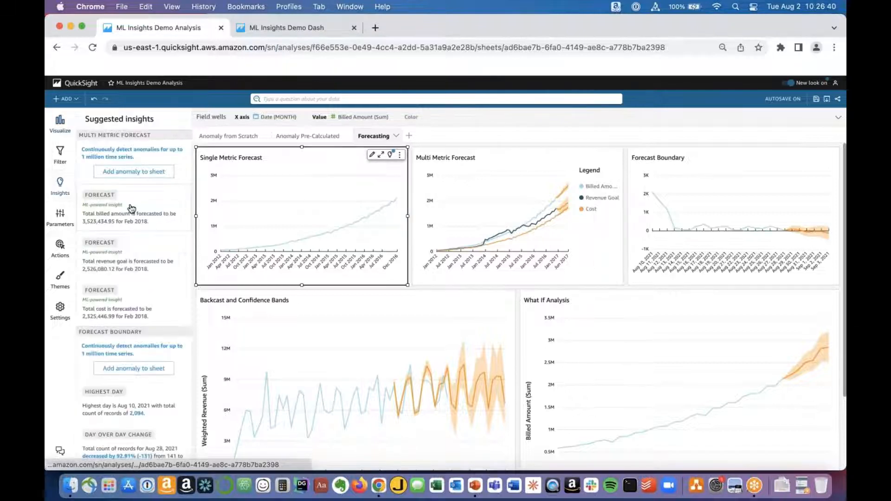
scroll(130, 206, "down", 2)
scroll(145, 209, "up", 1)
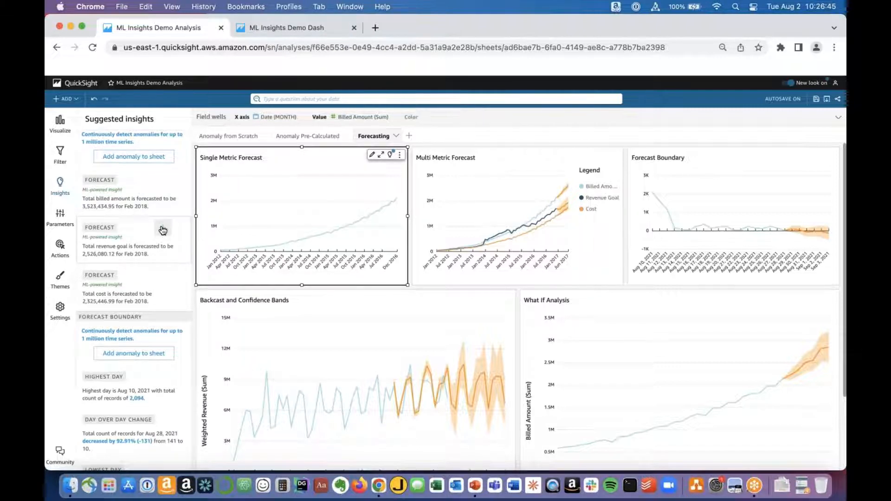
left_click(162, 230)
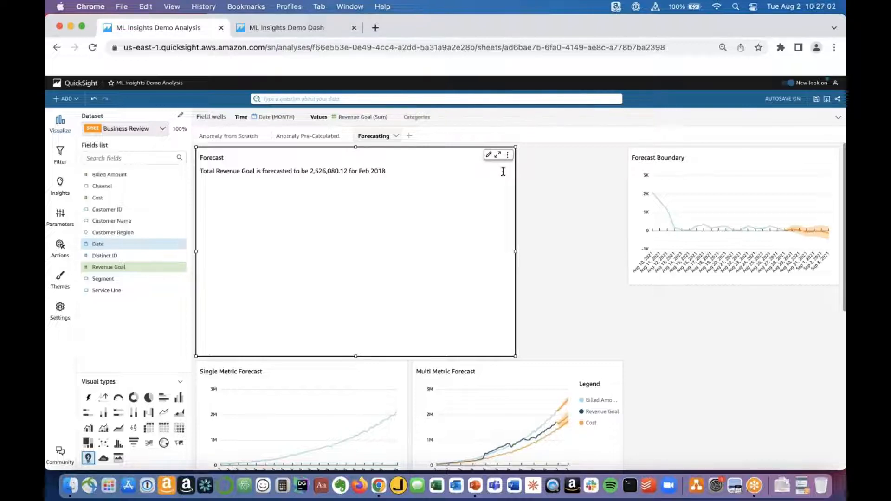
left_click(507, 156)
left_click(481, 191)
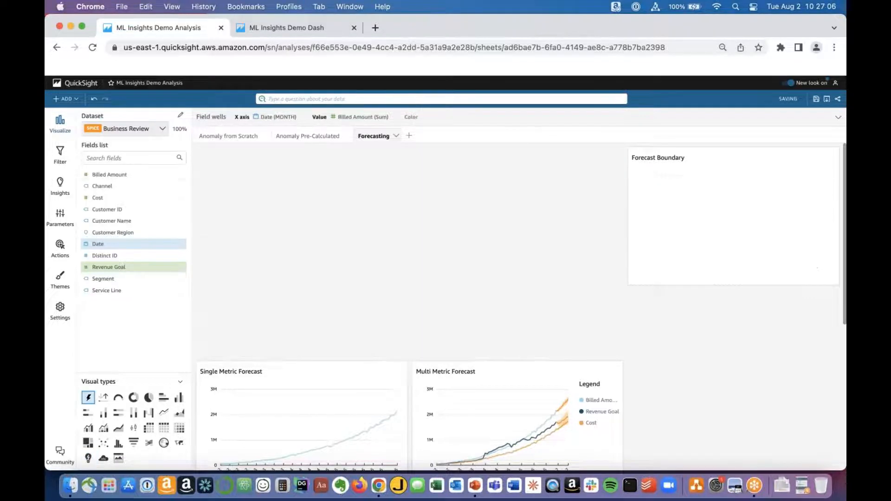
Check the forecast insight of the Single Metric Forecast chart and add a forecast to that chart.
left_click(392, 163)
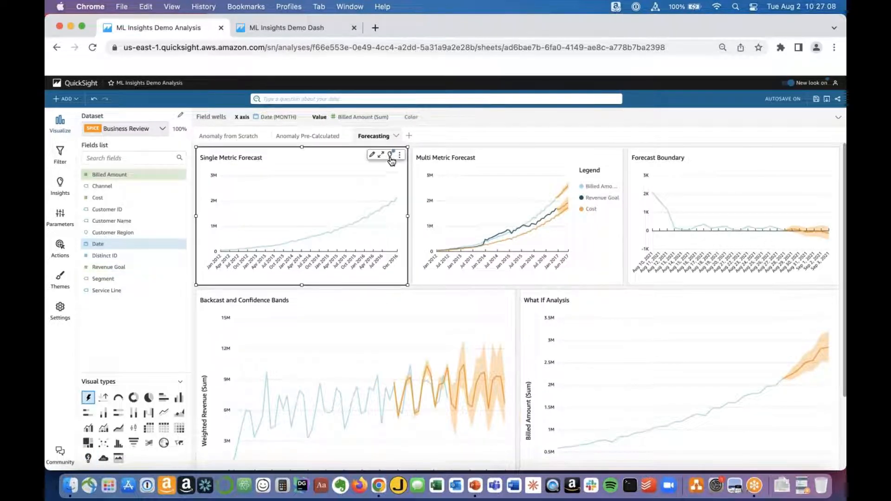
left_click(391, 157)
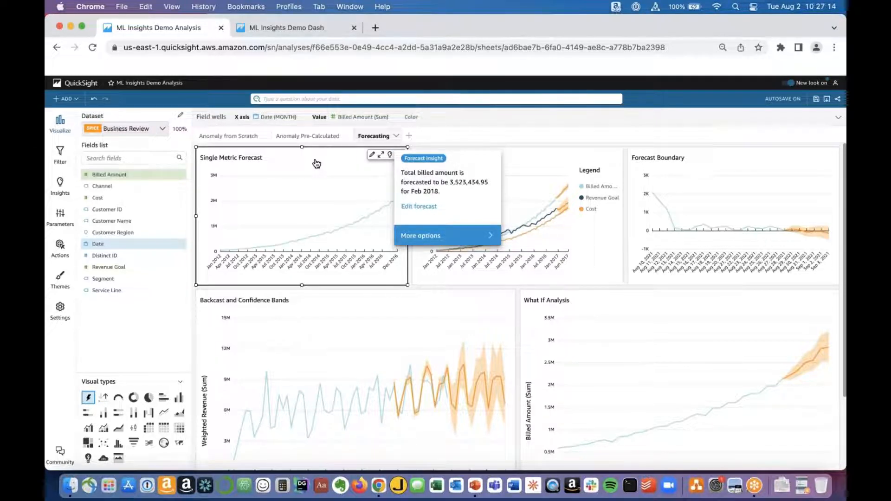
left_click(391, 157)
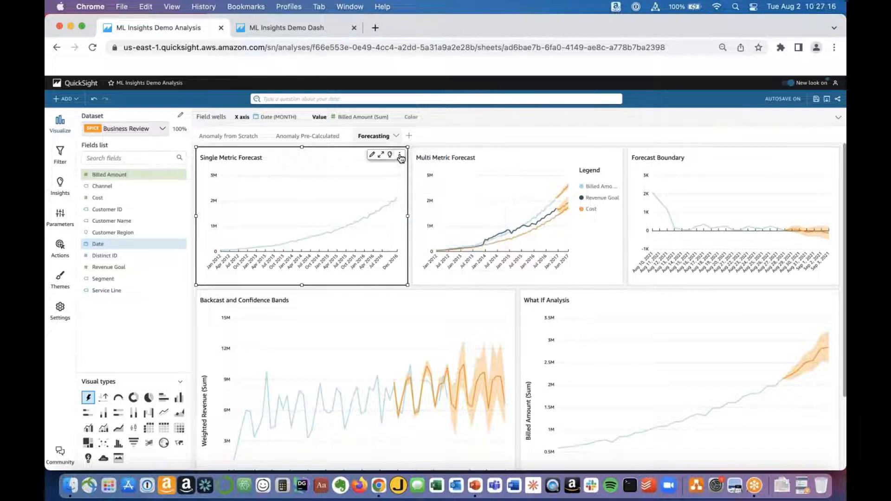
left_click(400, 155)
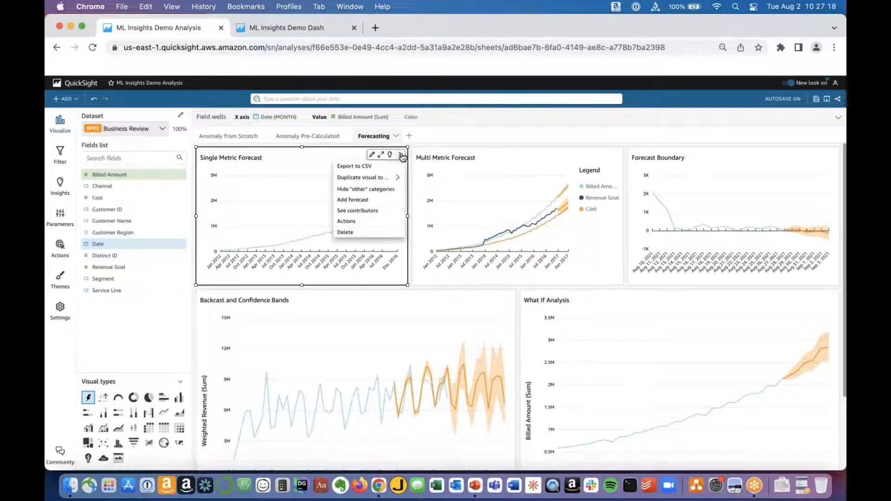
left_click(380, 203)
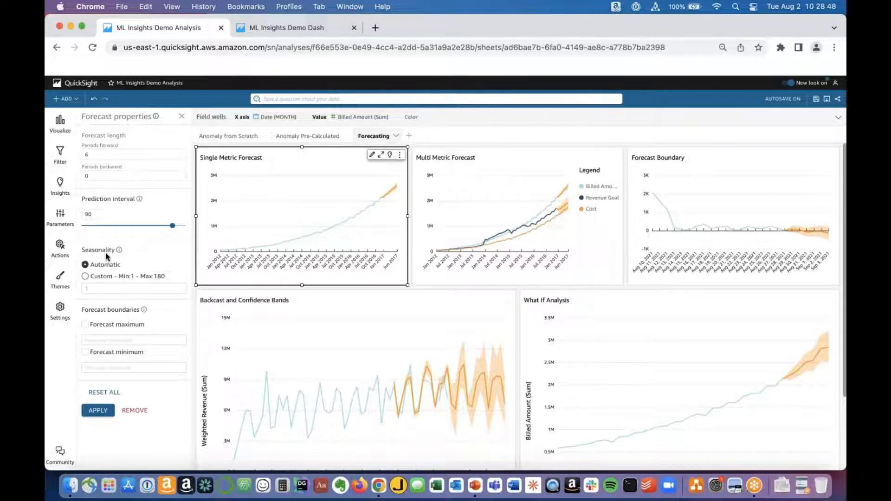
Select the Multi Metric Forecast chart and inspect the forecasts for its billed amount, revenue goal and cost lines.
left_click(593, 235)
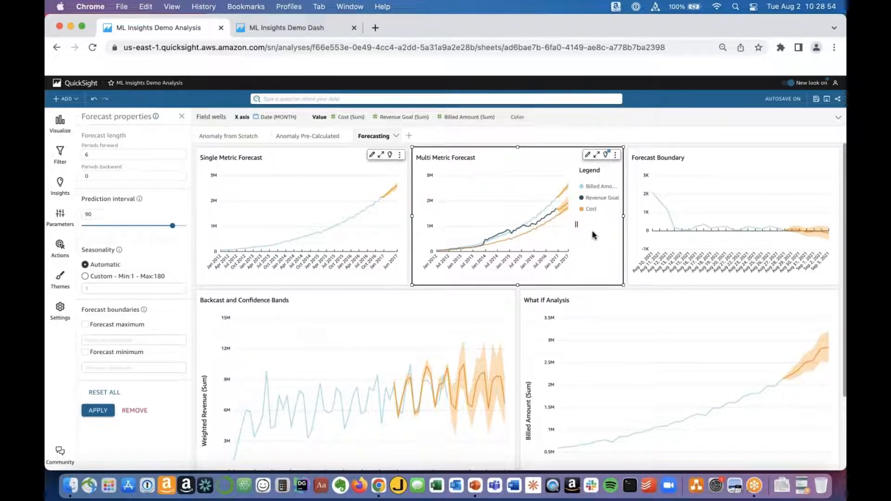
mouse_move(560, 201)
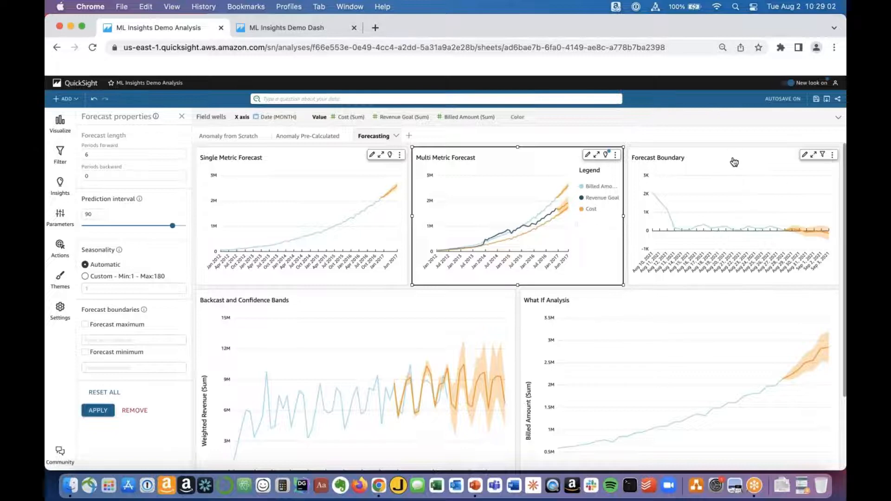
Apply a forecast minimum of 0 to the Forecast Boundary chart, dismissing the import notification.
left_click(734, 161)
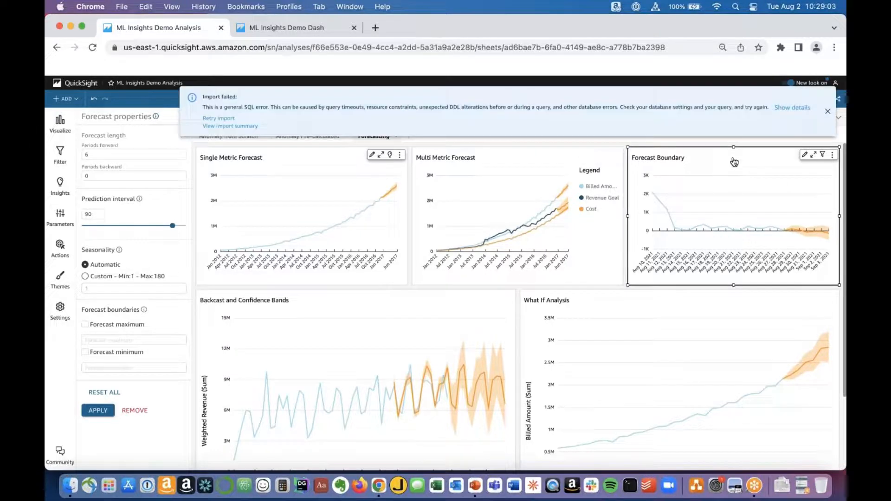
left_click(829, 112)
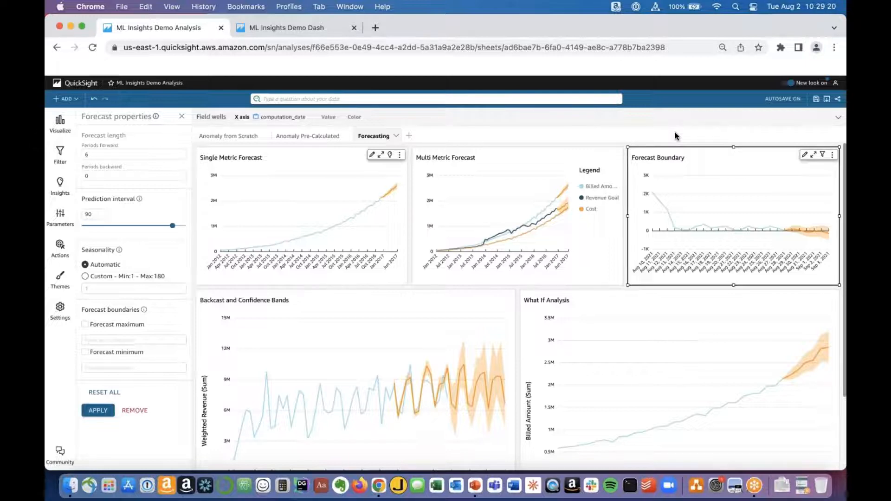
left_click(85, 352)
left_click(118, 367)
type("0")
left_click(91, 412)
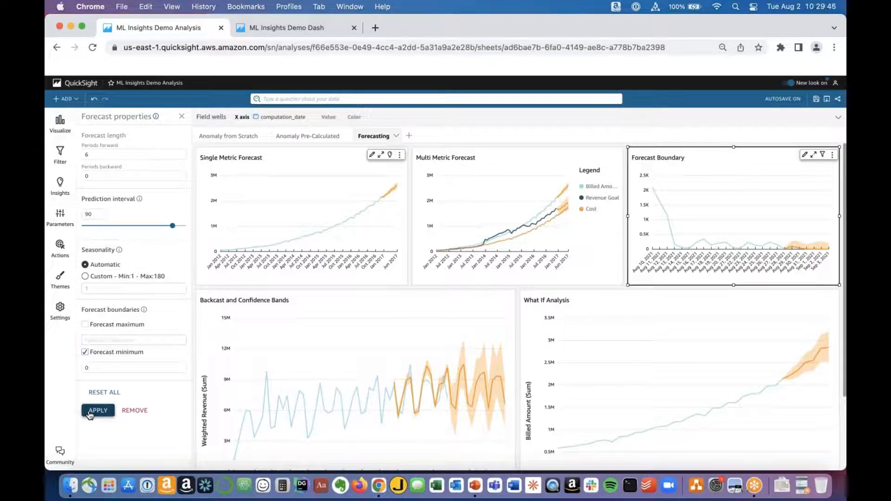
Examine the Backcast and Confidence Bands chart together with its forecast length and prediction interval settings.
left_click(359, 302)
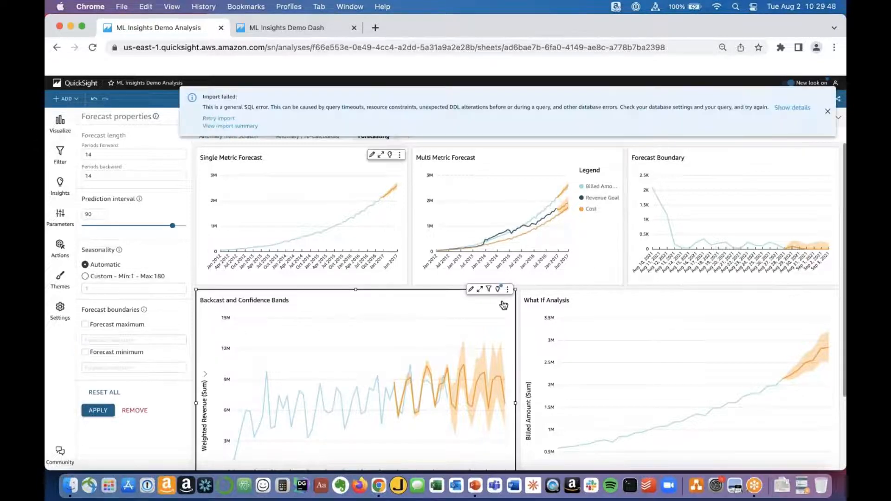
left_click(831, 116)
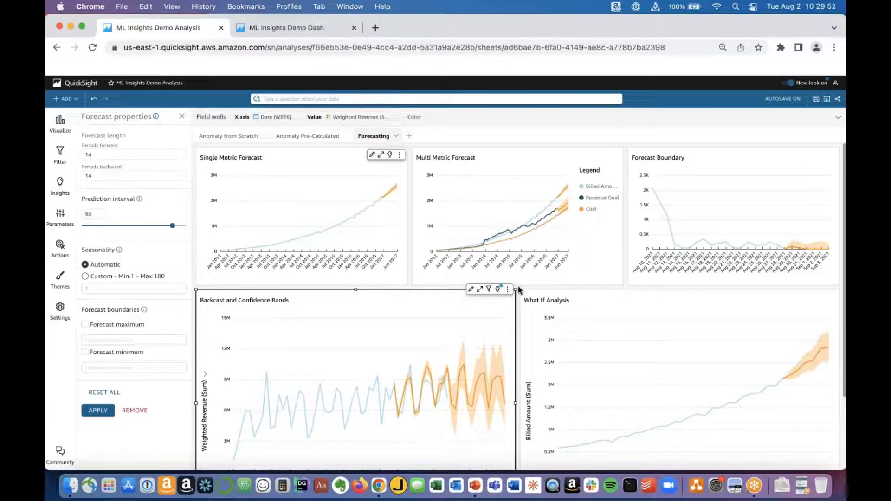
scroll(518, 288, "down", 3)
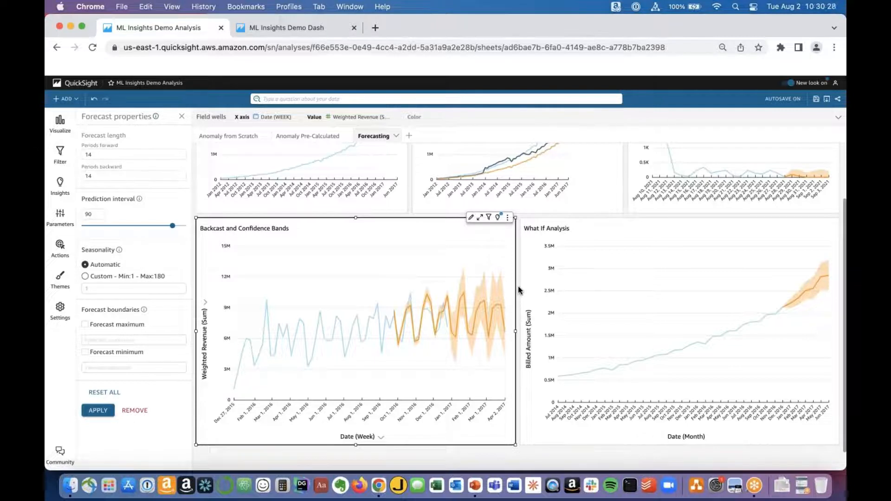
Apply a what-if analysis to the What If Analysis chart's February 2017 forecast point with a target of 2500000.
left_click(628, 232)
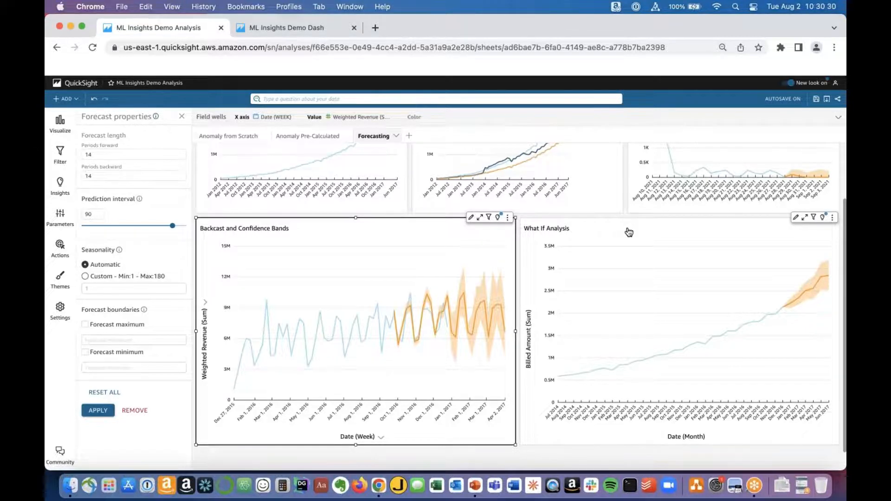
mouse_move(796, 299)
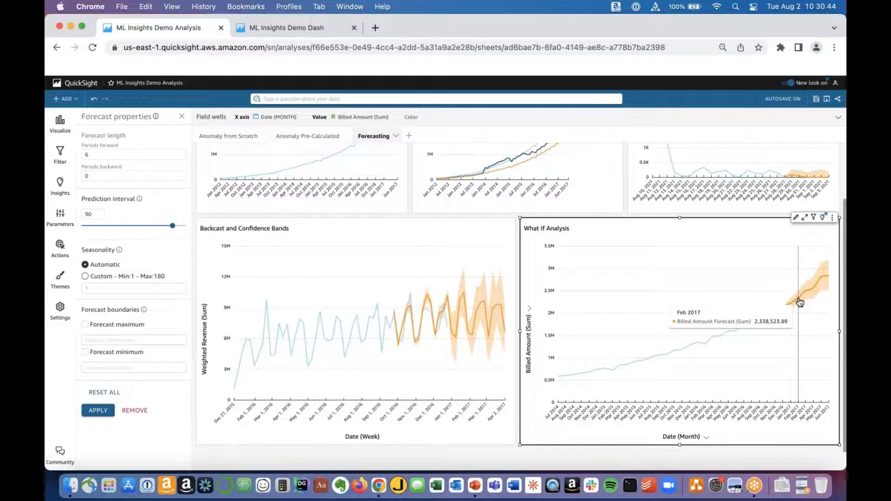
left_click(798, 303)
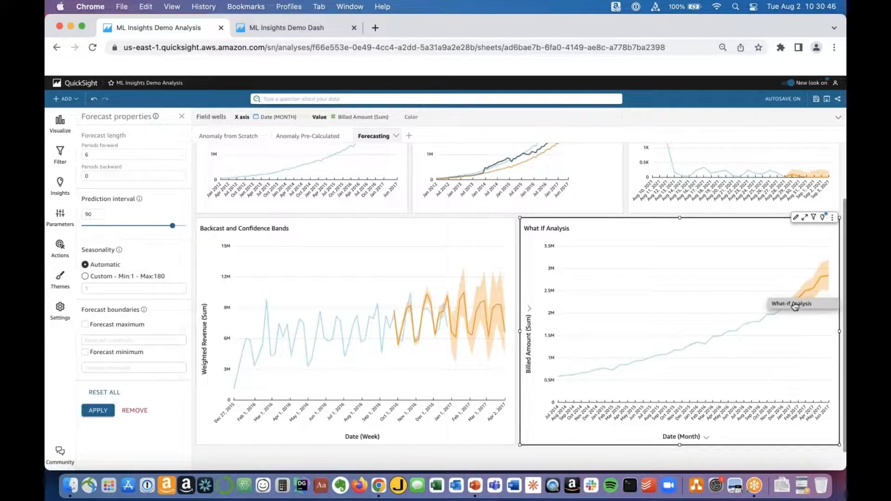
left_click(793, 307)
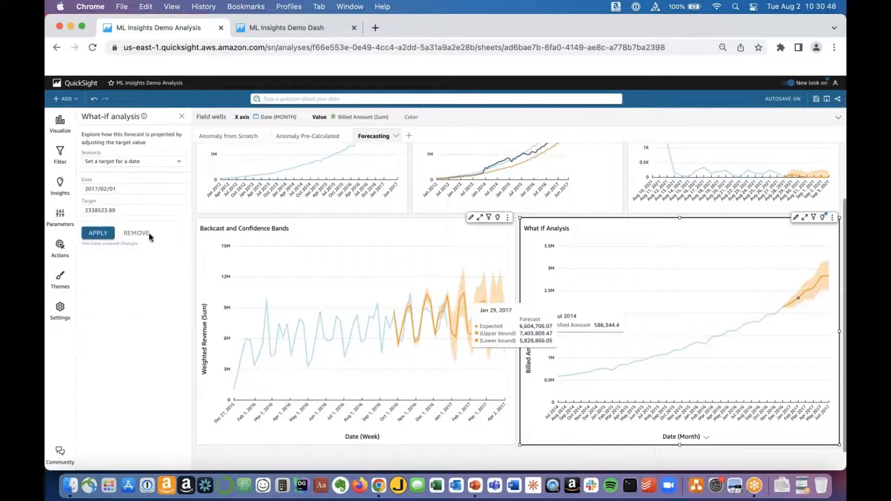
left_click(119, 210)
left_click_drag(119, 210, 88, 211)
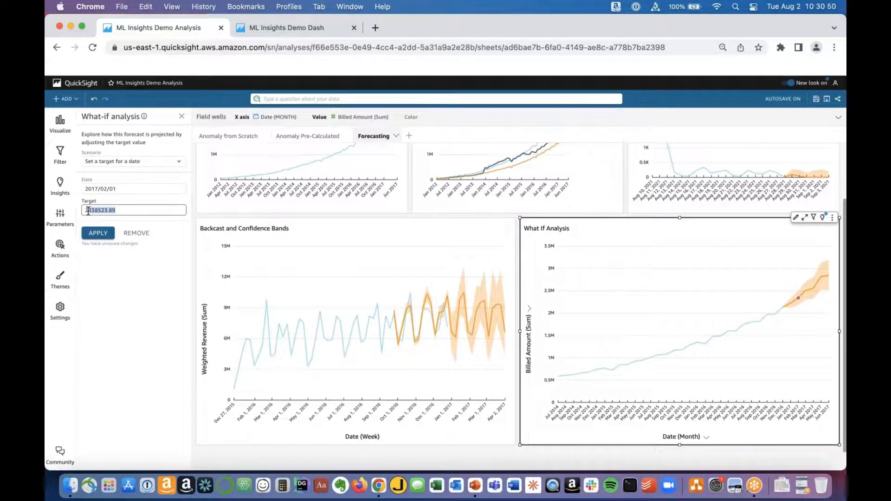
key("BackSpace")
type("500000")
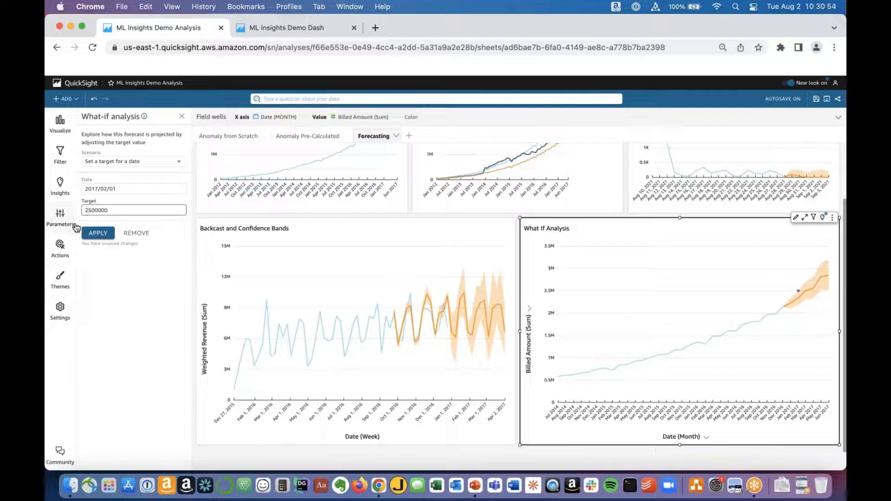
left_click(88, 232)
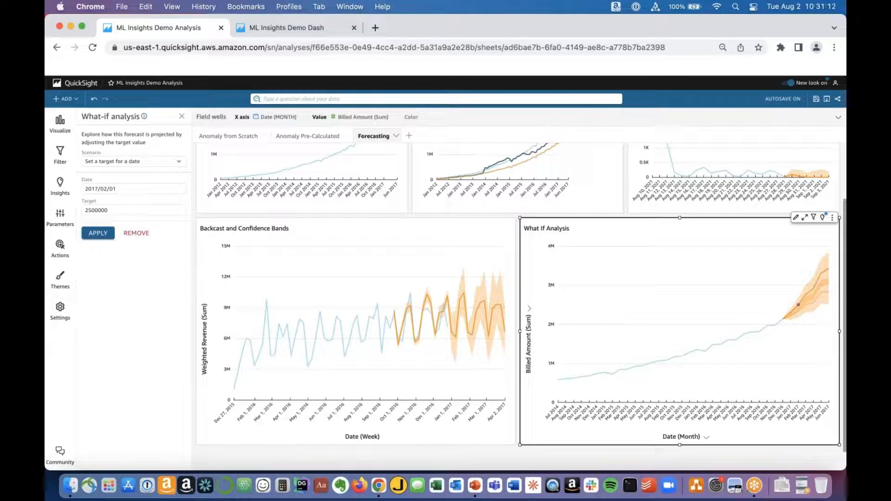
Open the Community Events Page linked on the Thank you slide and look through the listed QuickSight Learning Series events.
left_click(797, 485)
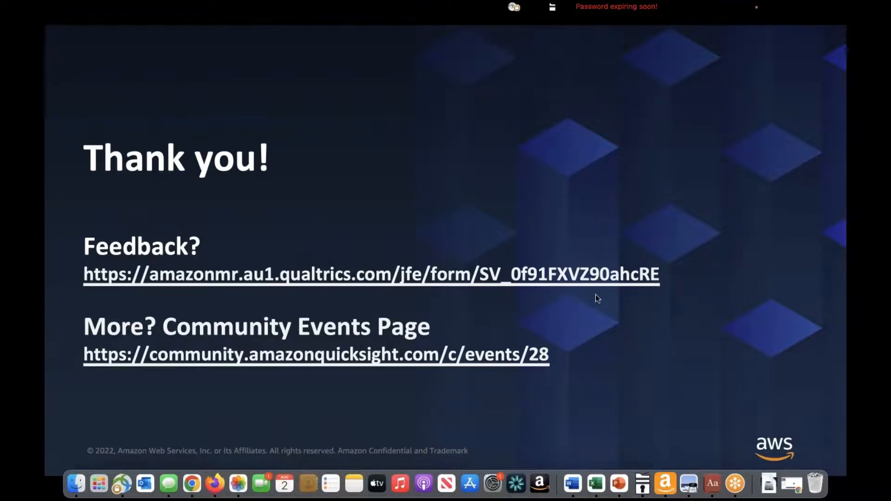
left_click(338, 355)
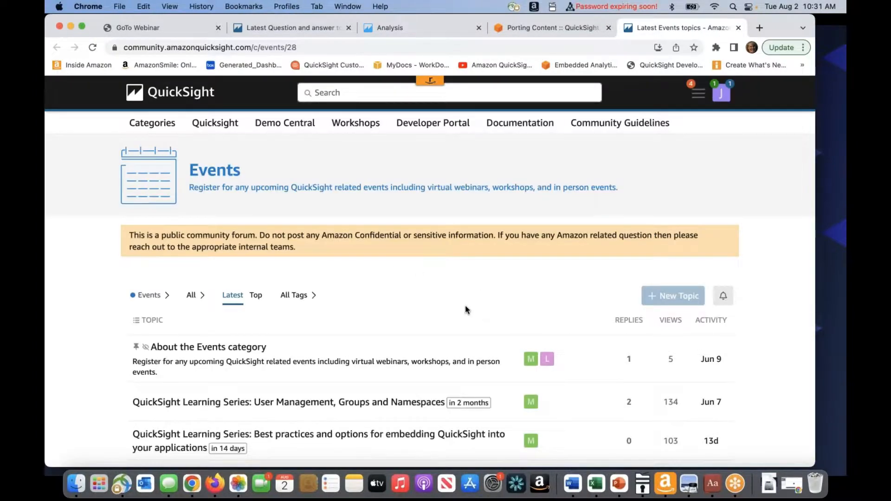
scroll(465, 305, "down", 5)
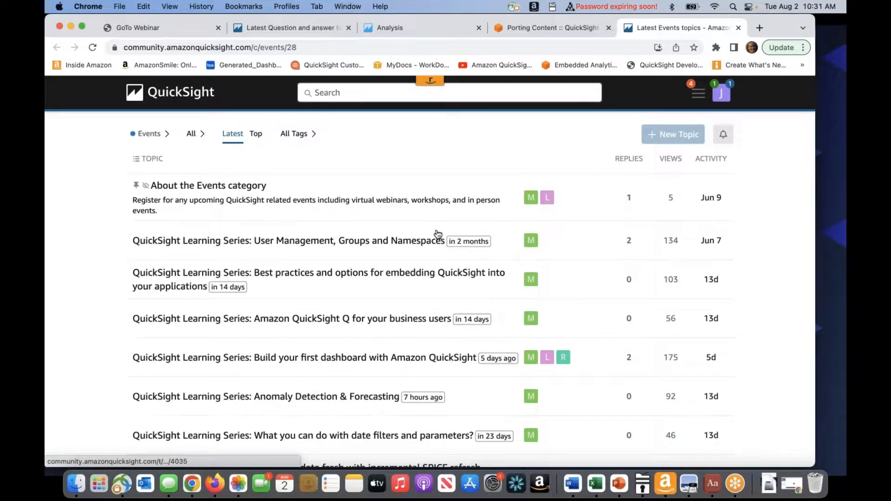
scroll(438, 234, "up", 5)
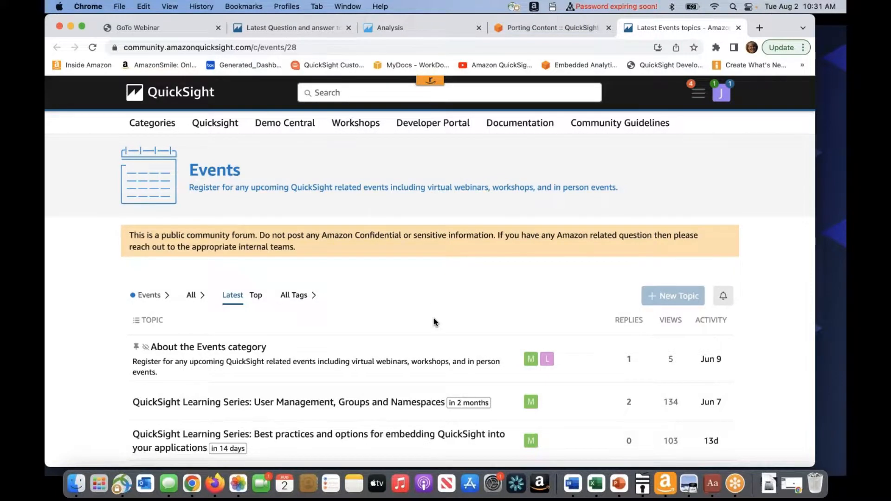
scroll(435, 321, "down", 2)
scroll(434, 321, "down", 3)
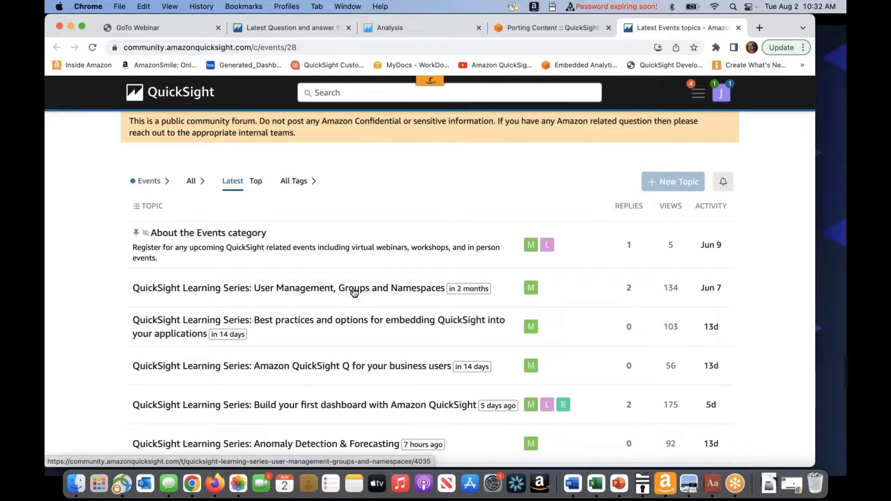
scroll(354, 292, "down", 1)
scroll(354, 292, "down", 2)
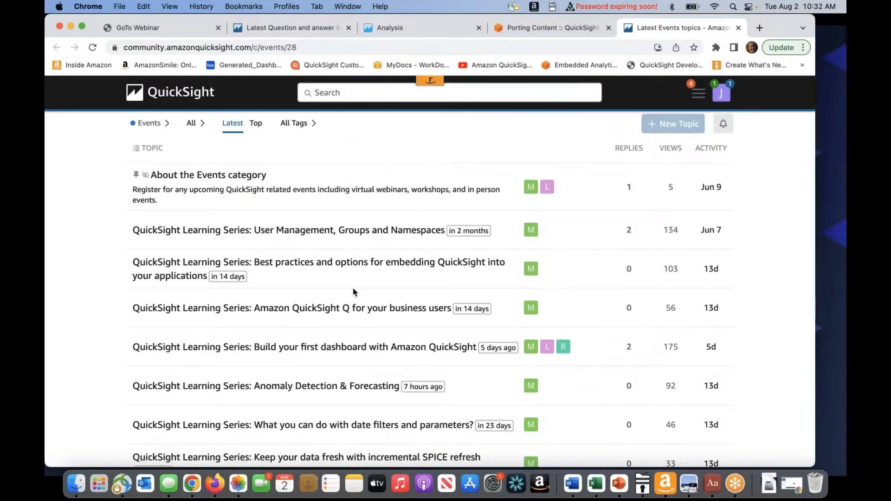
scroll(355, 292, "up", 5)
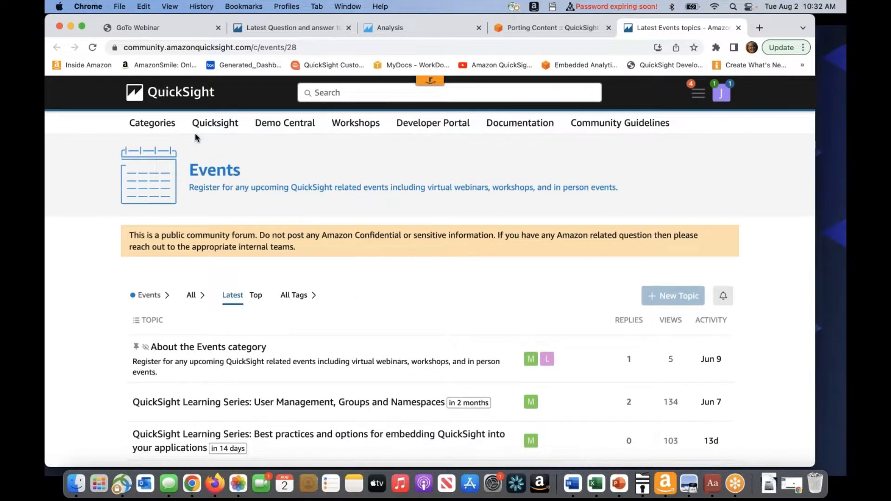
View the community's Question and answer category, and return to the Thank you slide in PowerPoint.
mouse_move(153, 124)
left_click(158, 145)
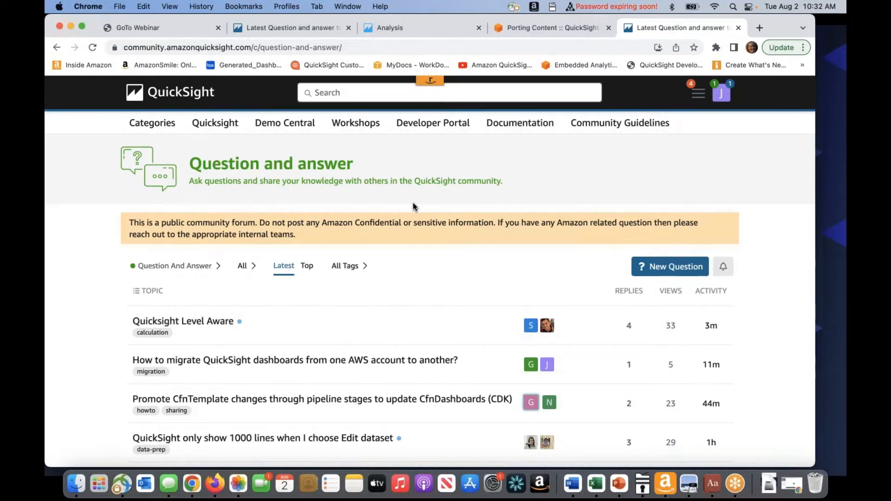
left_click(620, 484)
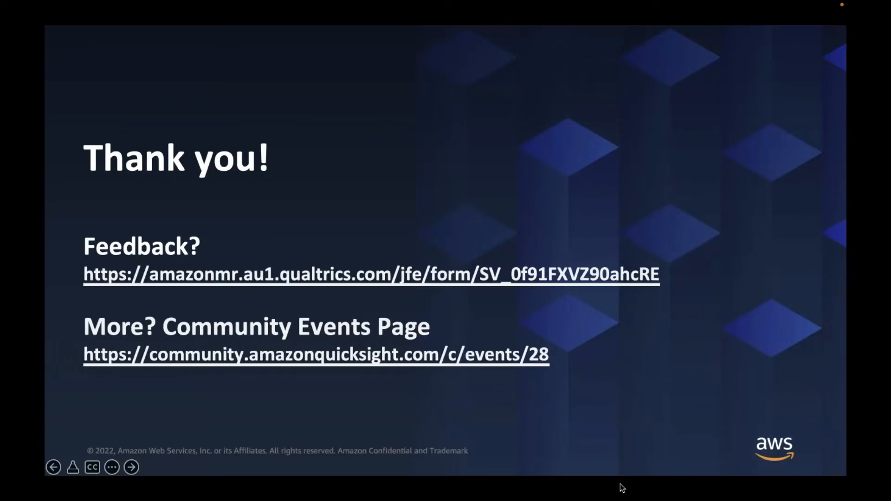